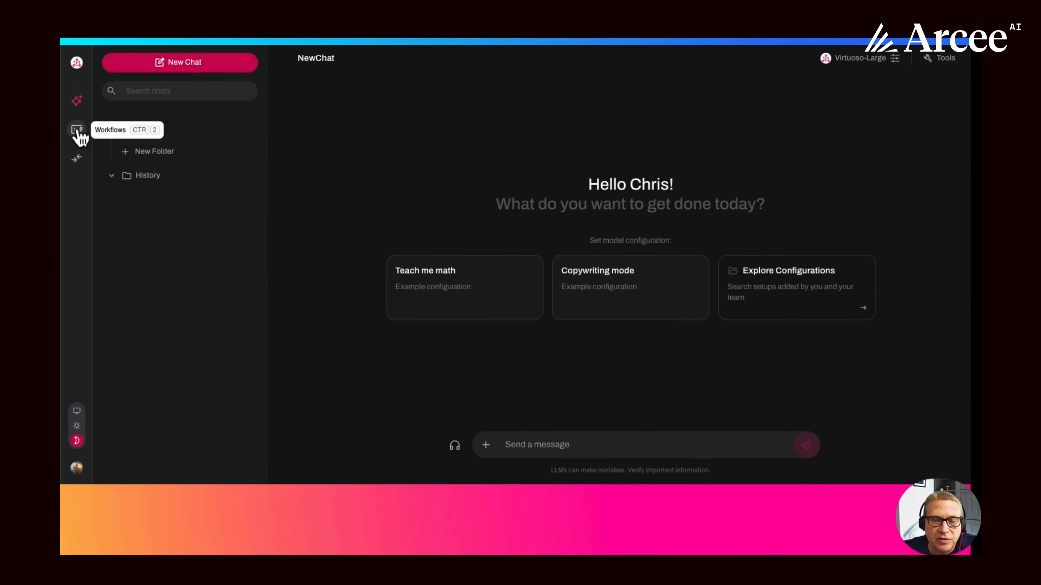
# Step: Create a new workflow from the Workflows overview
pyautogui.click(77, 132)
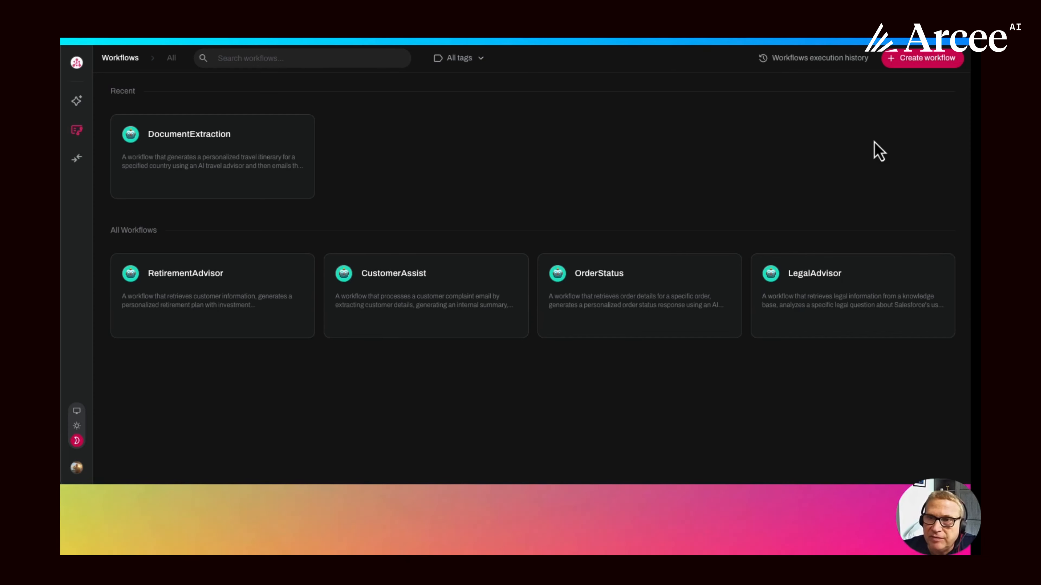
pyautogui.click(923, 67)
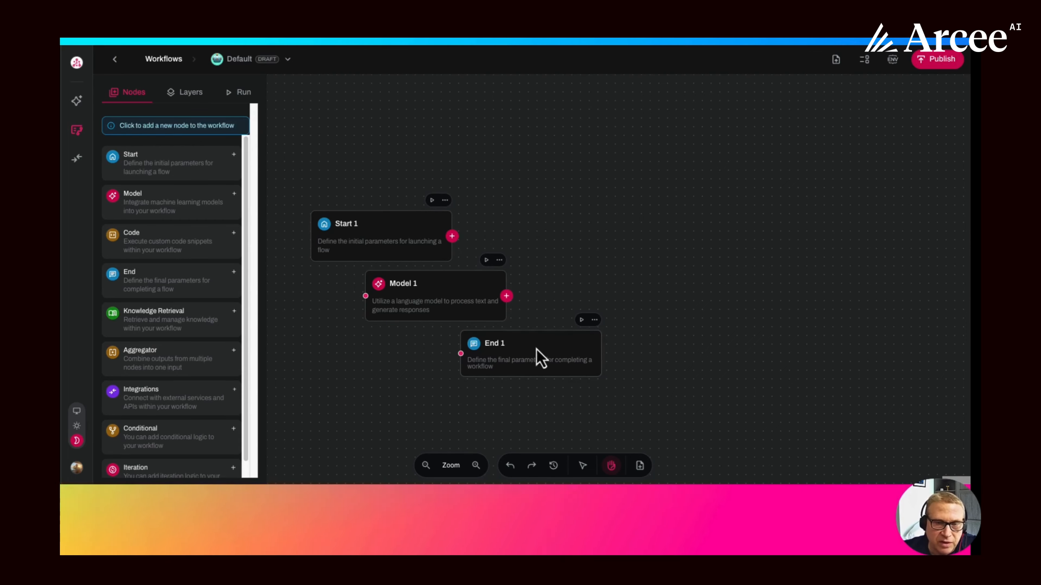
# Step: Arrange the Model 1 and End 1 nodes in a row beside Start 1, and connect Start 1 to Model 1
pyautogui.moveTo(524, 365); pyautogui.dragTo(784, 225)
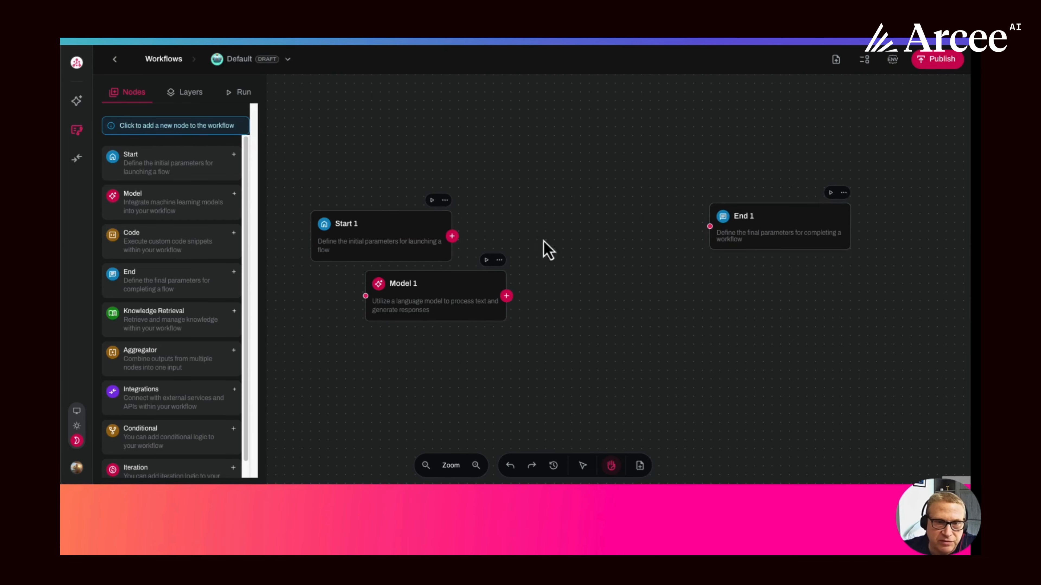
pyautogui.moveTo(426, 297); pyautogui.dragTo(546, 241)
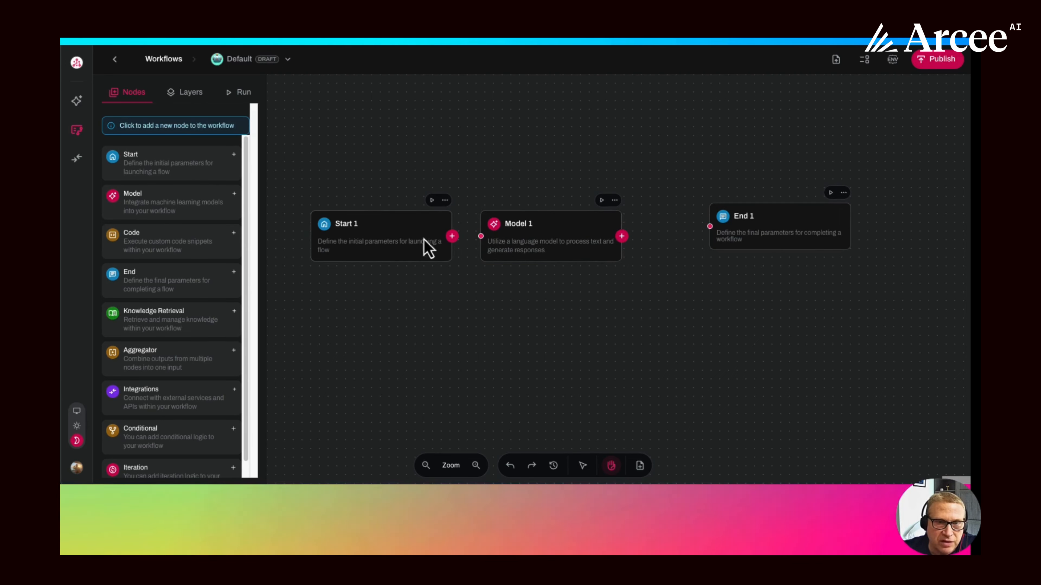
pyautogui.moveTo(453, 236); pyautogui.dragTo(481, 237)
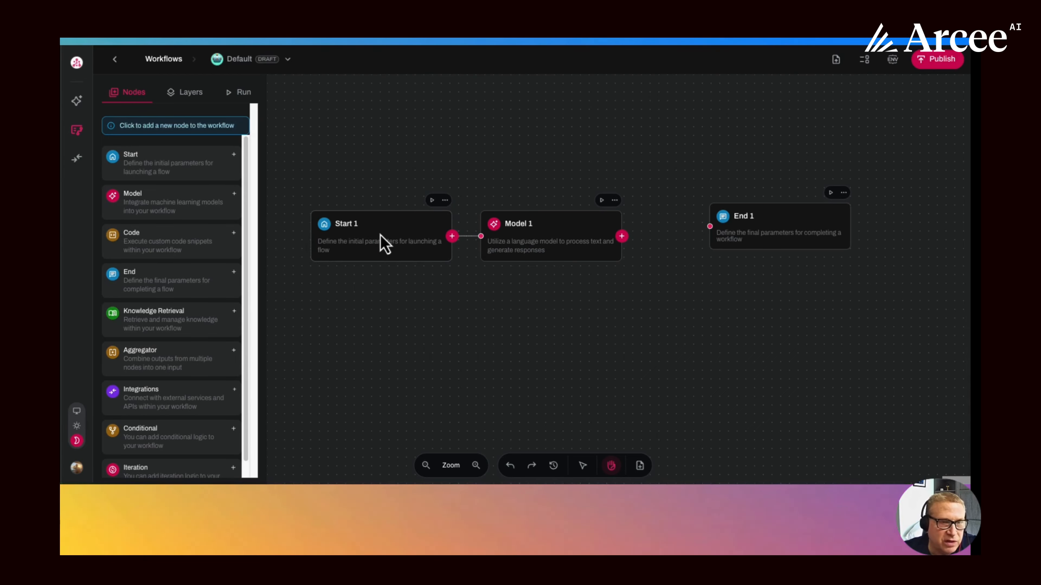
# Step: Add a text input variable named country to the Start 1 node and realign Model 1 with it
pyautogui.click(383, 245)
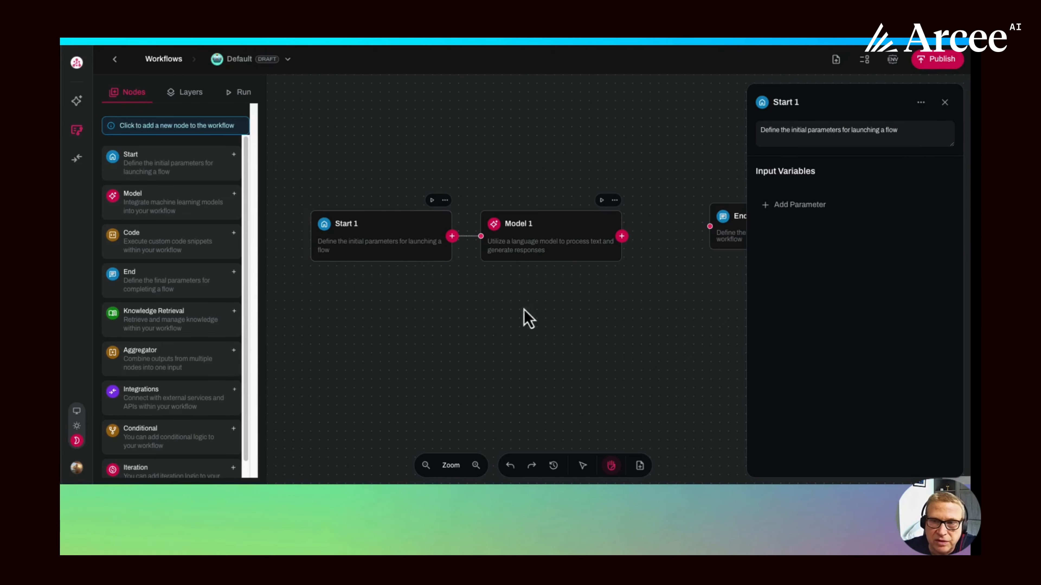
pyautogui.click(784, 209)
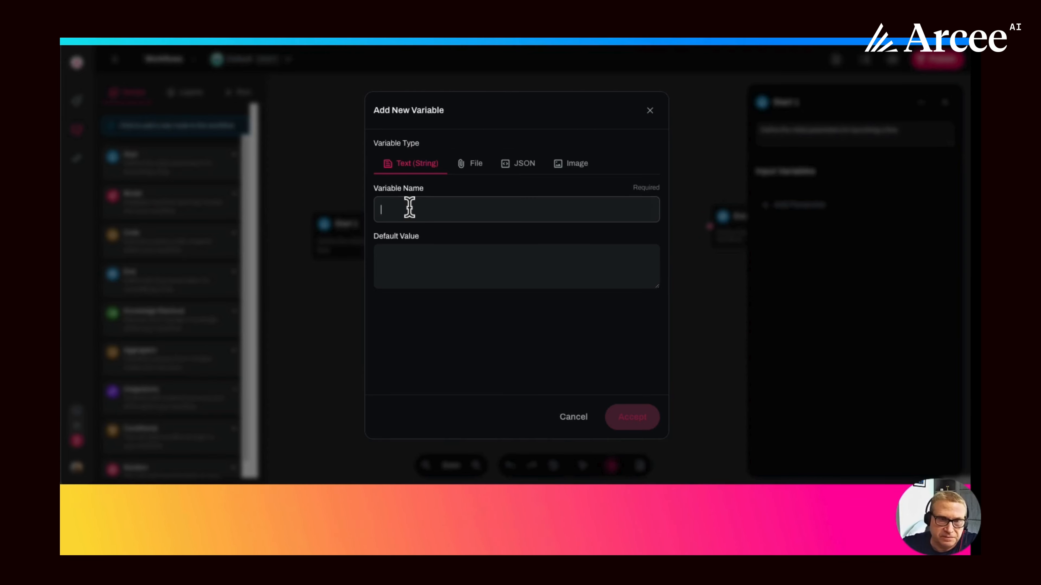
pyautogui.write('country')
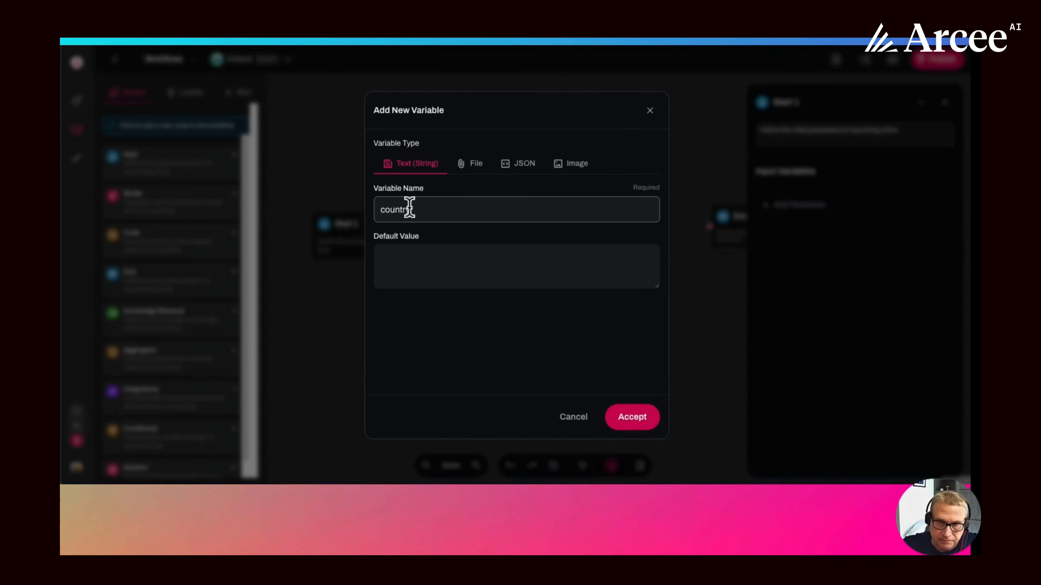
pyautogui.click(635, 417)
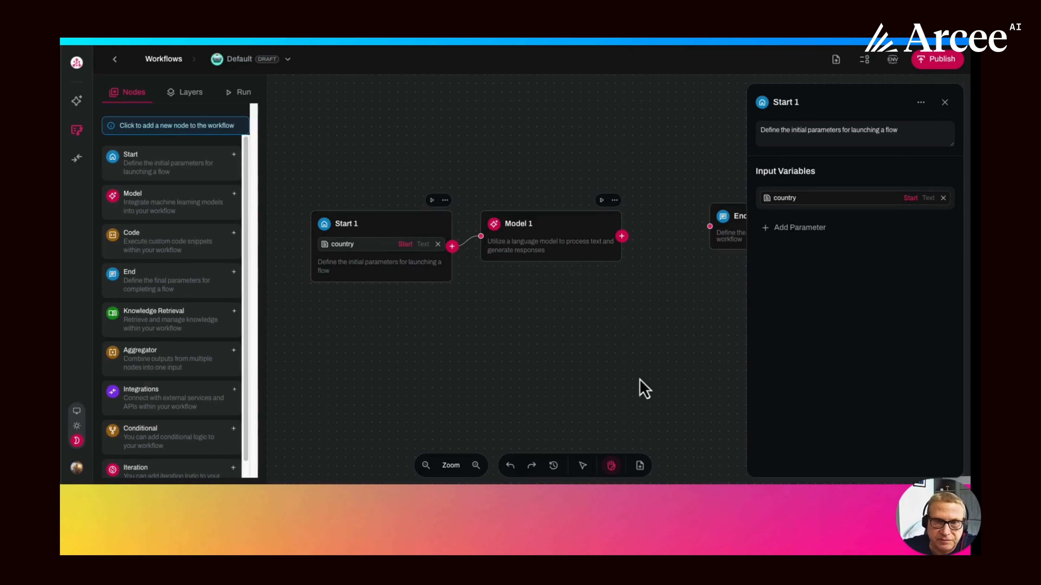
pyautogui.moveTo(543, 239); pyautogui.dragTo(544, 250)
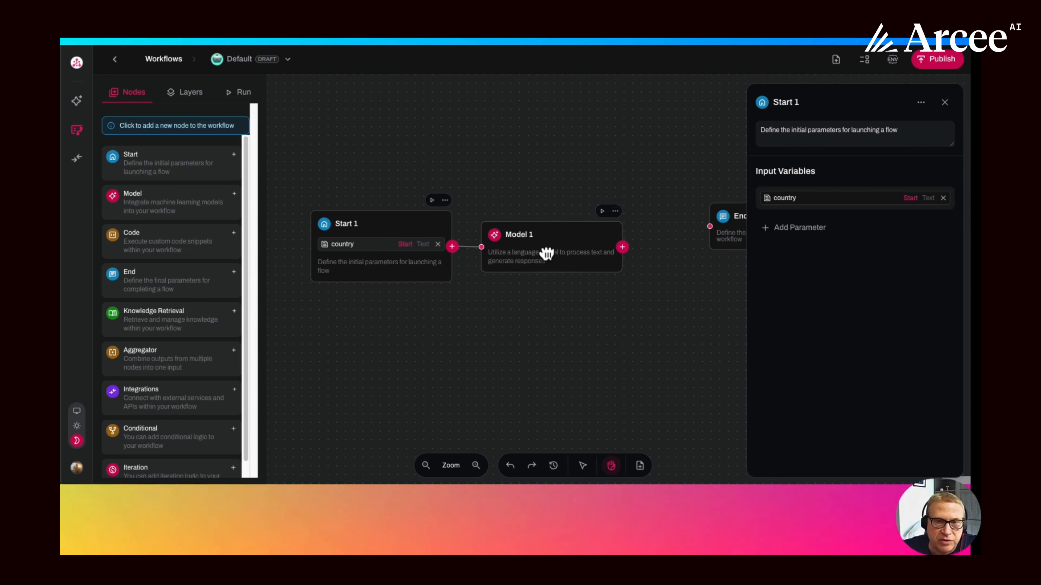
# Step: Set Model 1 to use Virtuoso-Small with the system instruction "You are a travel advisor"
pyautogui.click(537, 248)
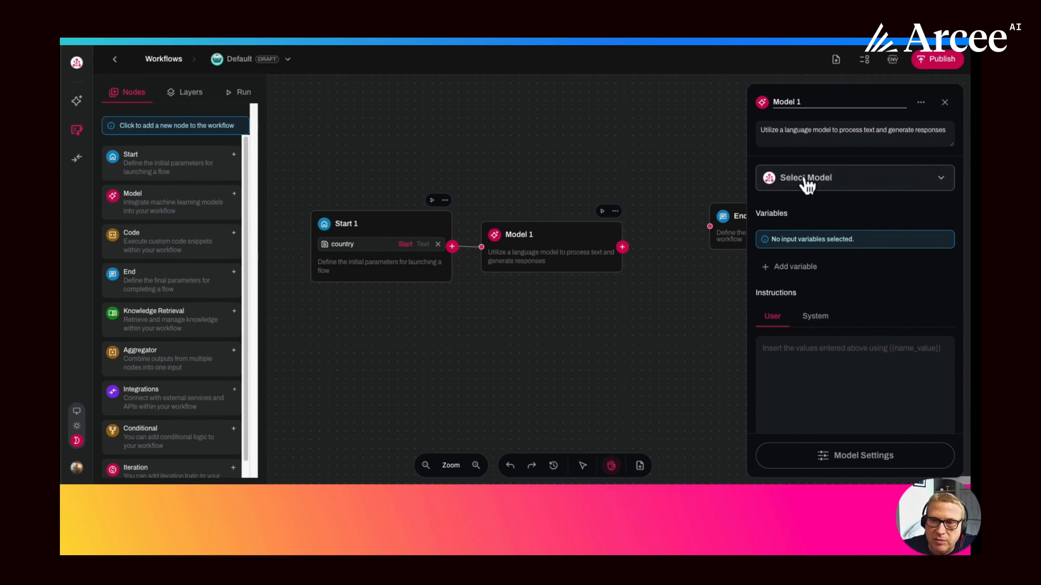
pyautogui.click(839, 186)
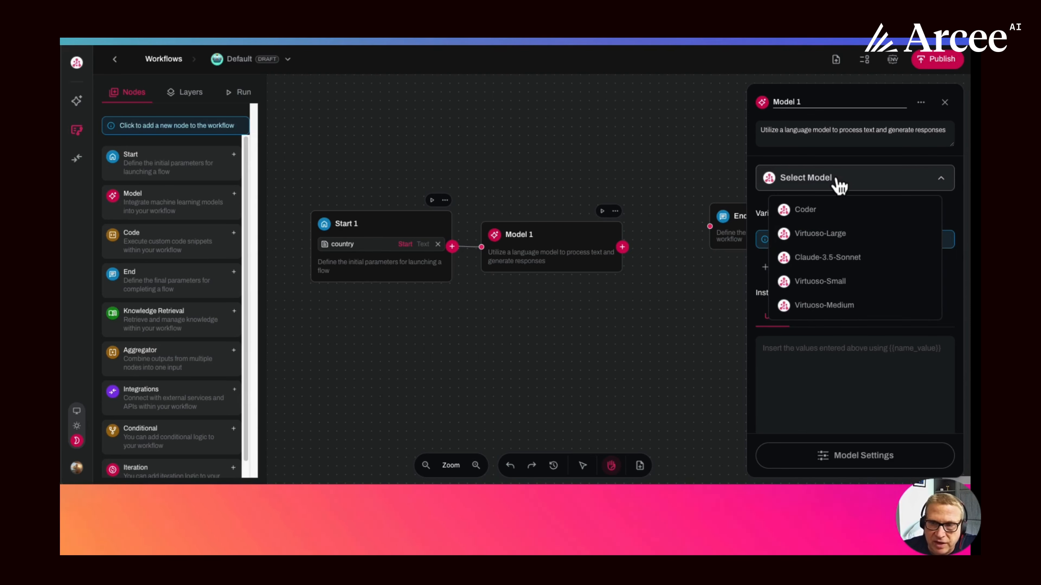
pyautogui.click(821, 283)
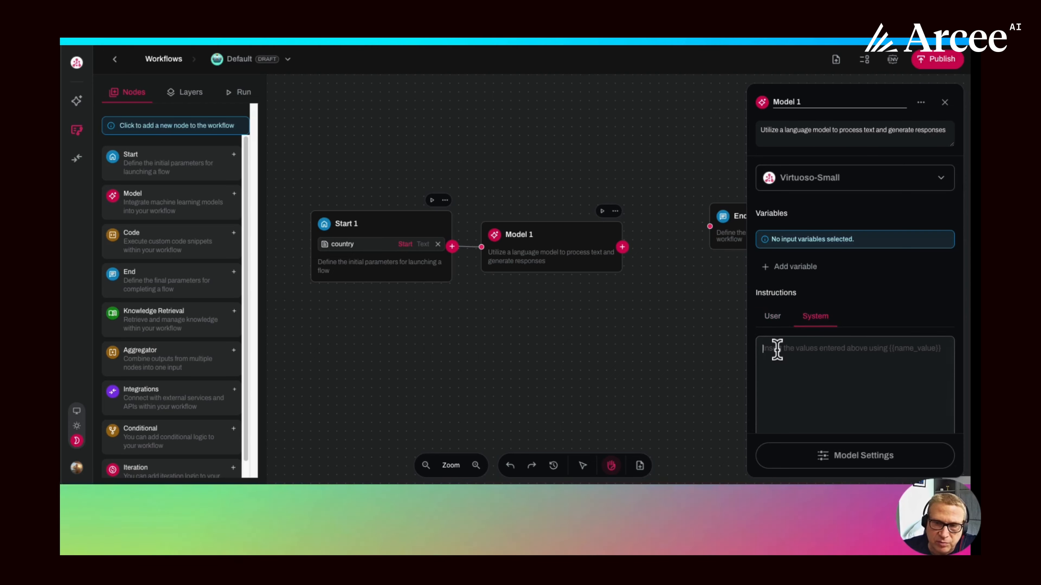
pyautogui.click(778, 349)
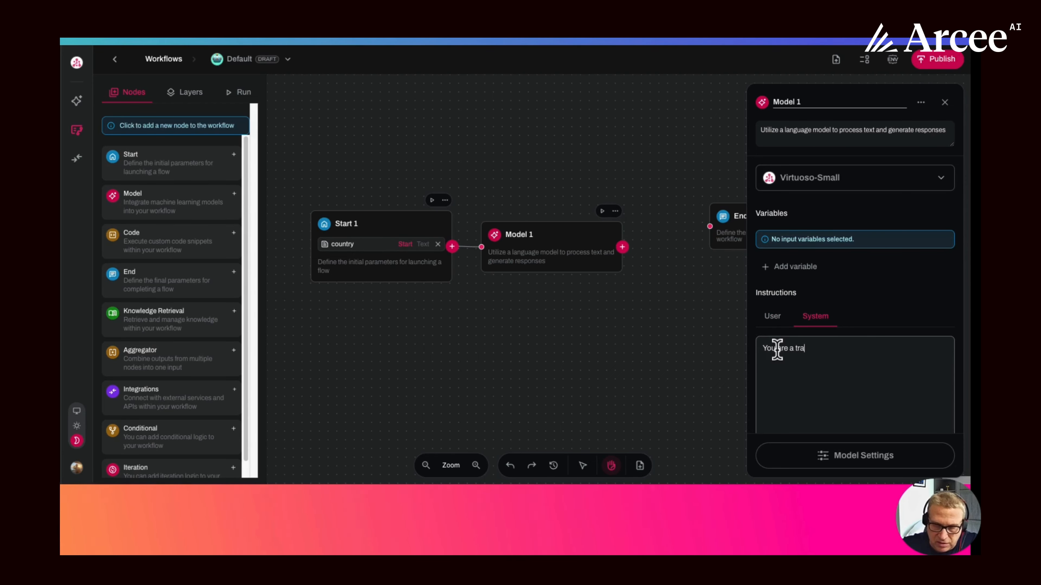
pyautogui.write('You are a travel advisor')
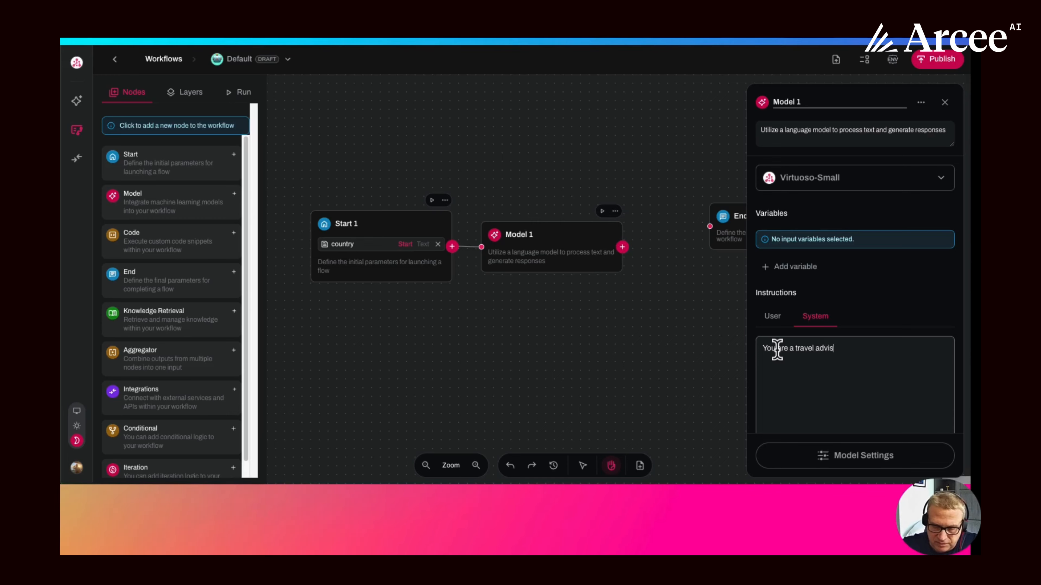
# Step: Enter the user instruction "please plan an itinerary for {{country}}" for Model 1
pyautogui.click(774, 318)
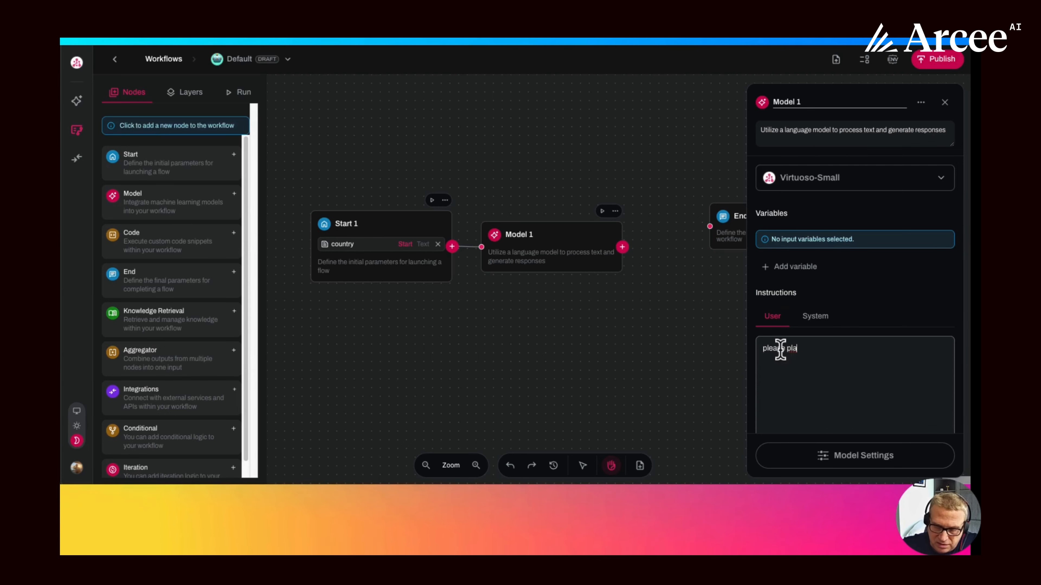
pyautogui.write('please plan a')
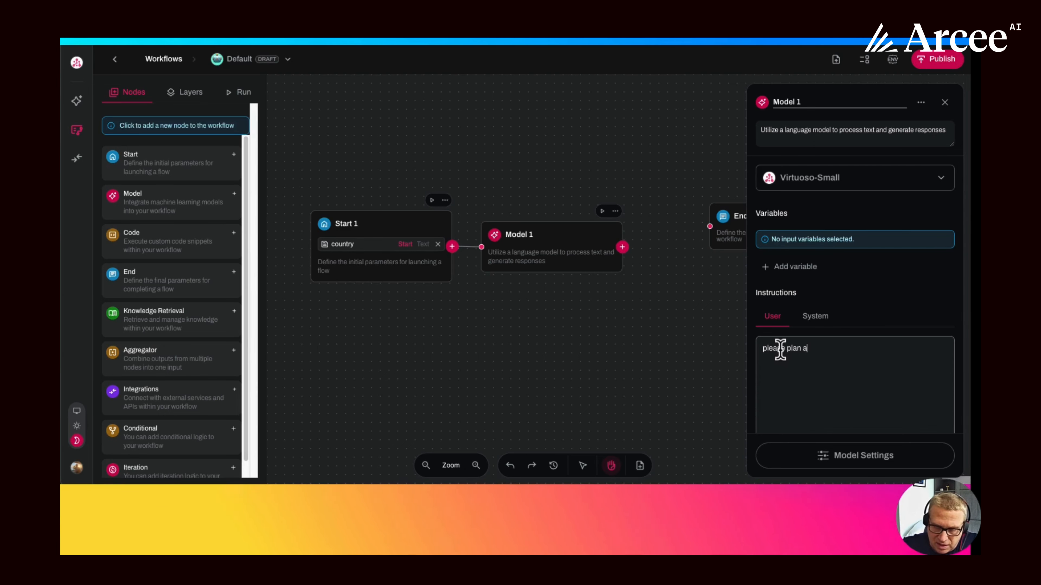
pyautogui.write('n itinerary')
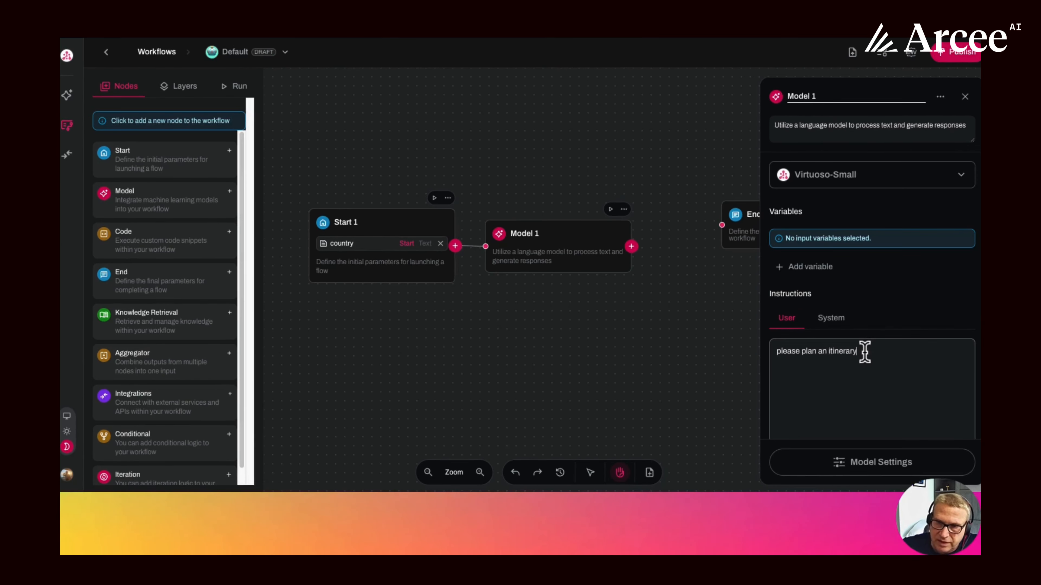
pyautogui.write(' for ')
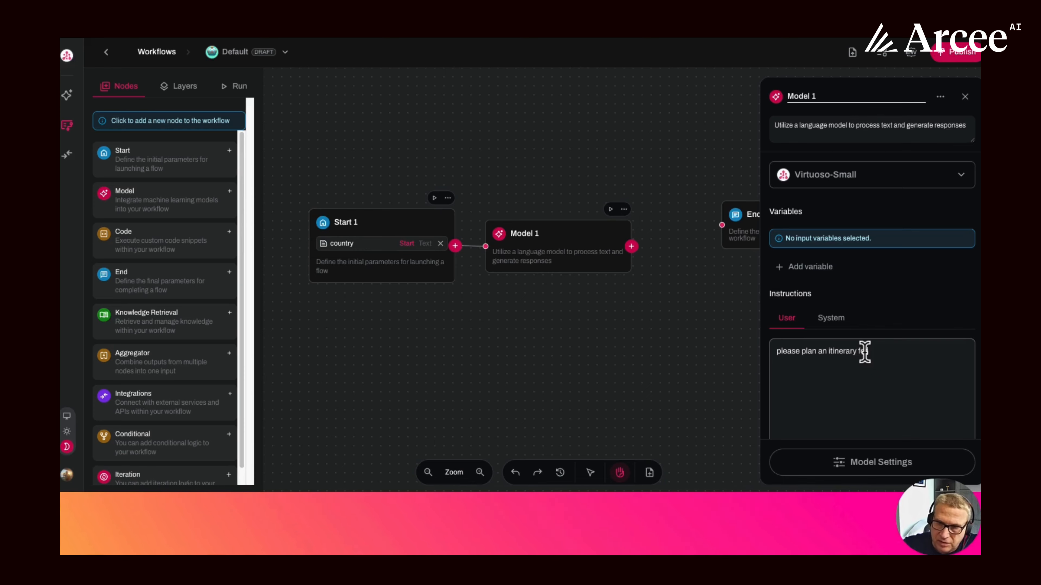
pyautogui.write('{{')
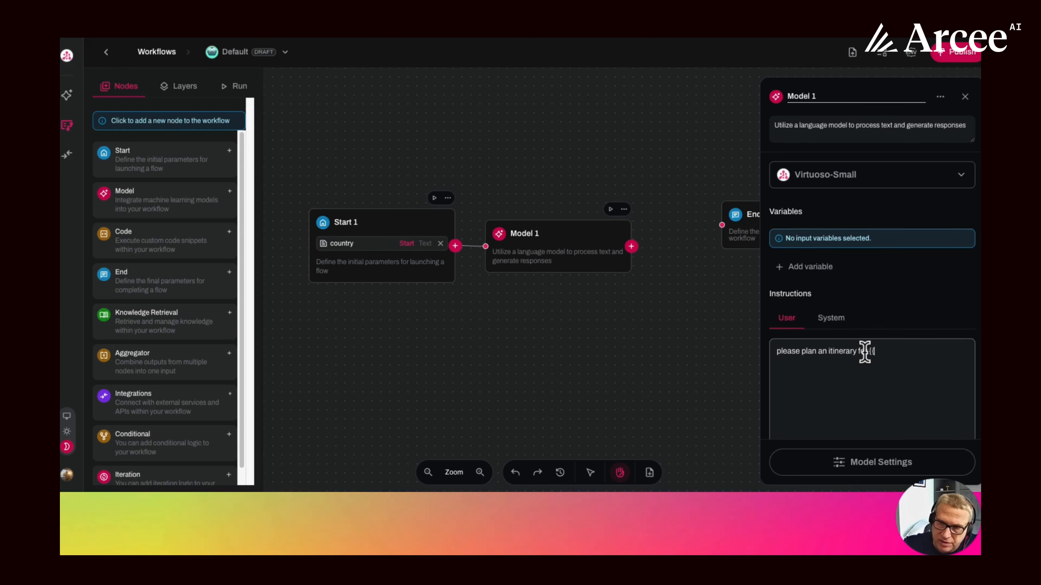
pyautogui.write('cout')
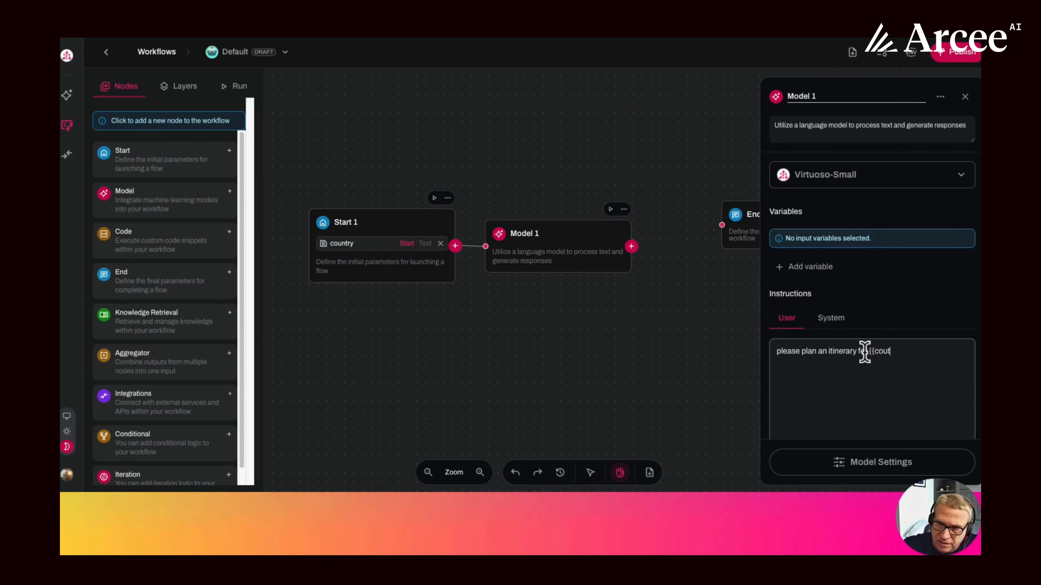
pyautogui.press('BackSpace')
pyautogui.press('BackSpace')
pyautogui.press('BackSpace')
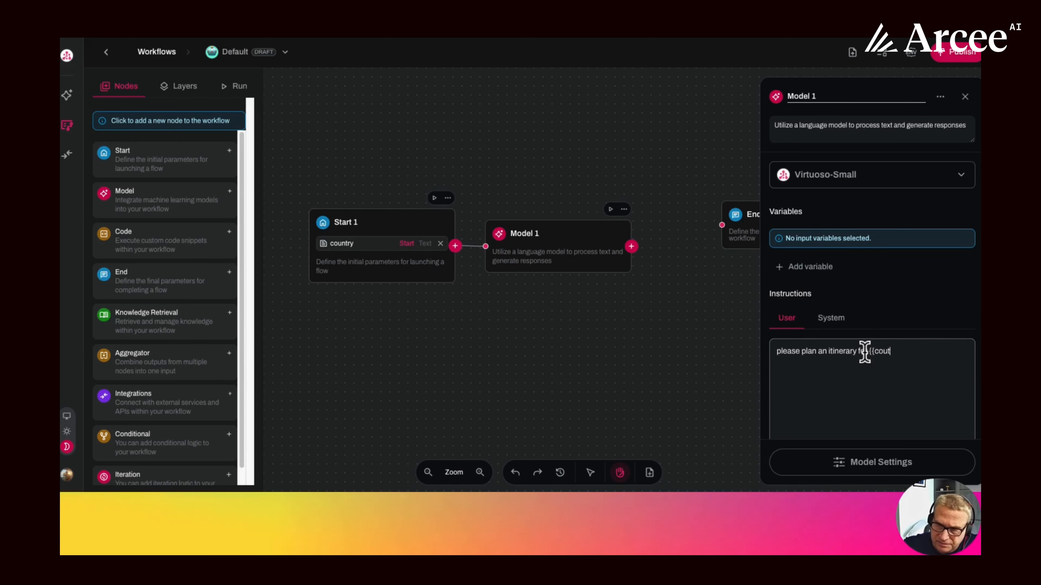
pyautogui.write('ntry}}')
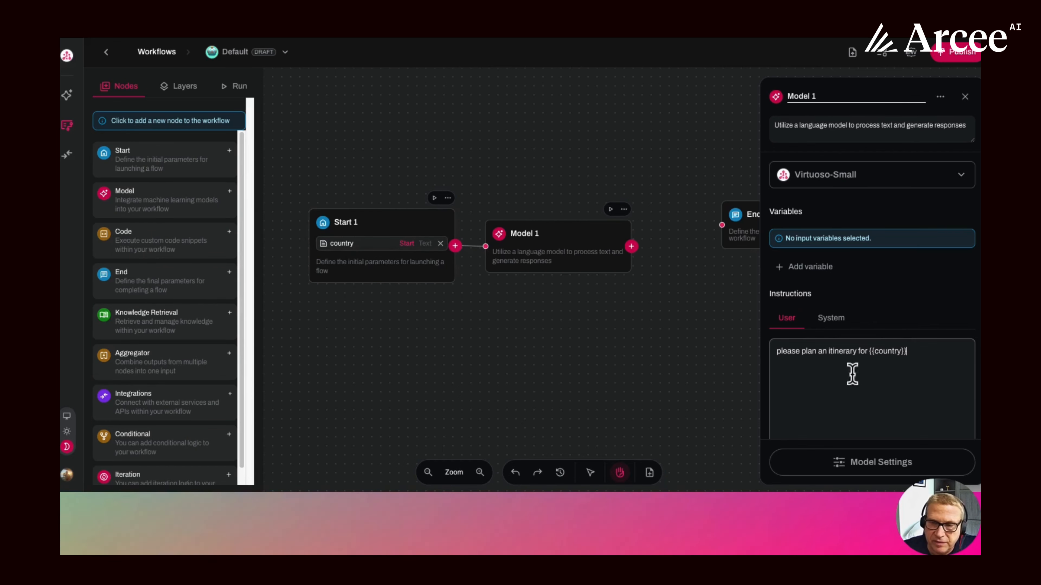
# Step: Move the End 1 node farther from Model 1 and level with it, leaving a gap between them
pyautogui.hscroll(5, 713, 336)
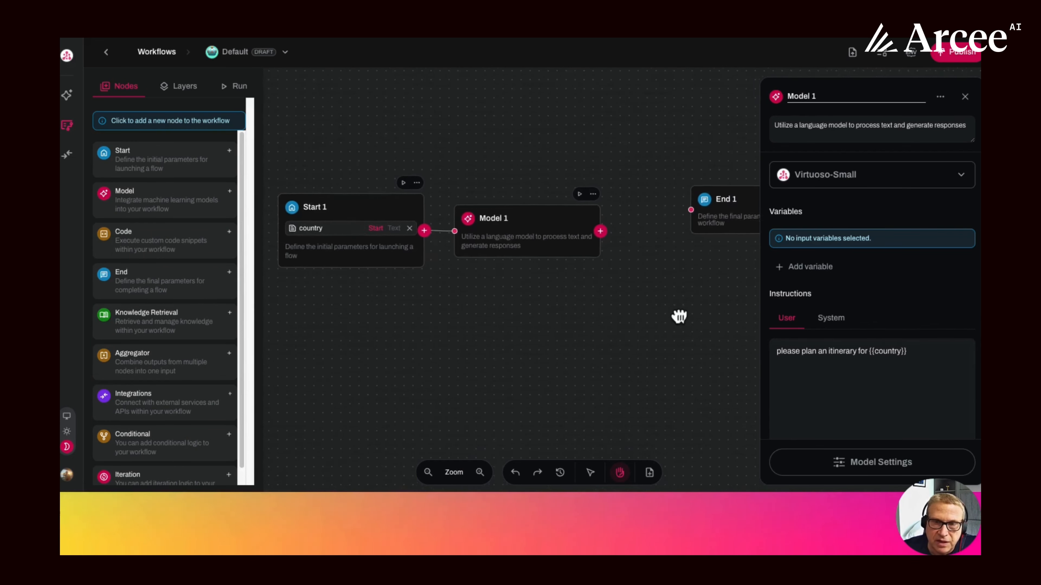
pyautogui.moveTo(621, 234); pyautogui.dragTo(637, 264)
pyautogui.hscroll(2, 573, 291)
pyautogui.hscroll(-1, 641, 260)
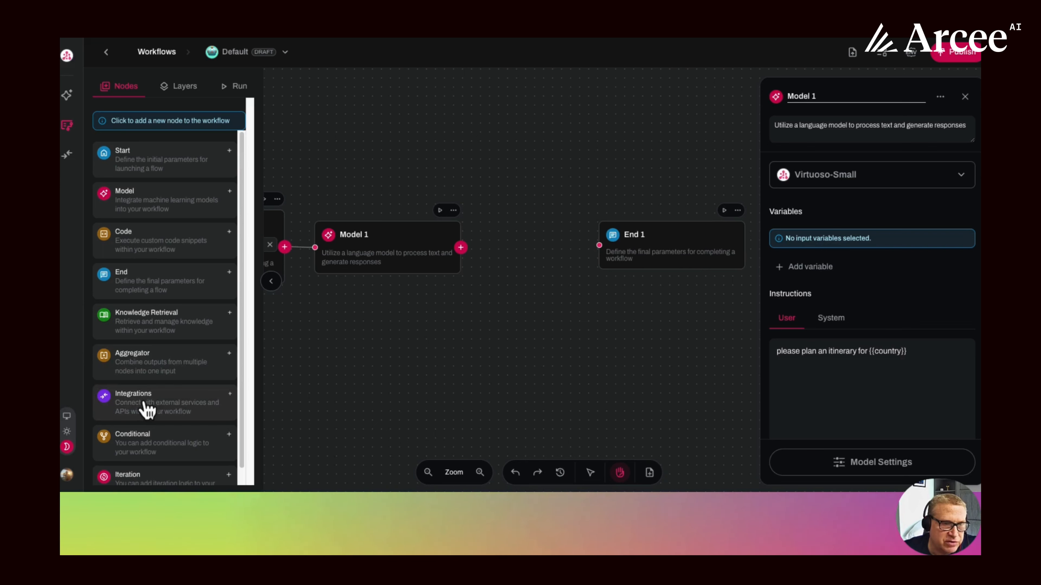
# Step: Add an Integrations node to the canvas below the gap between Model 1 and End 1
pyautogui.moveTo(357, 388); pyautogui.dragTo(407, 367)
pyautogui.moveTo(297, 320); pyautogui.dragTo(577, 342)
pyautogui.hscroll(2, 635, 332)
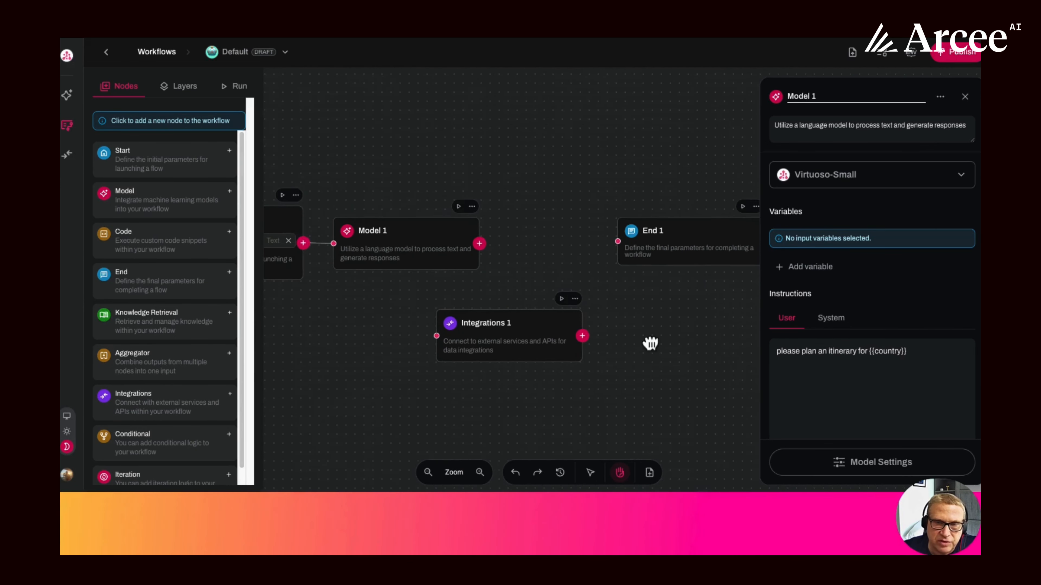
# Step: Line up Integrations 1 between Model 1 and End 1, and connect the three nodes in sequence
pyautogui.hscroll(4, 594, 295)
pyautogui.moveTo(582, 234); pyautogui.dragTo(608, 232)
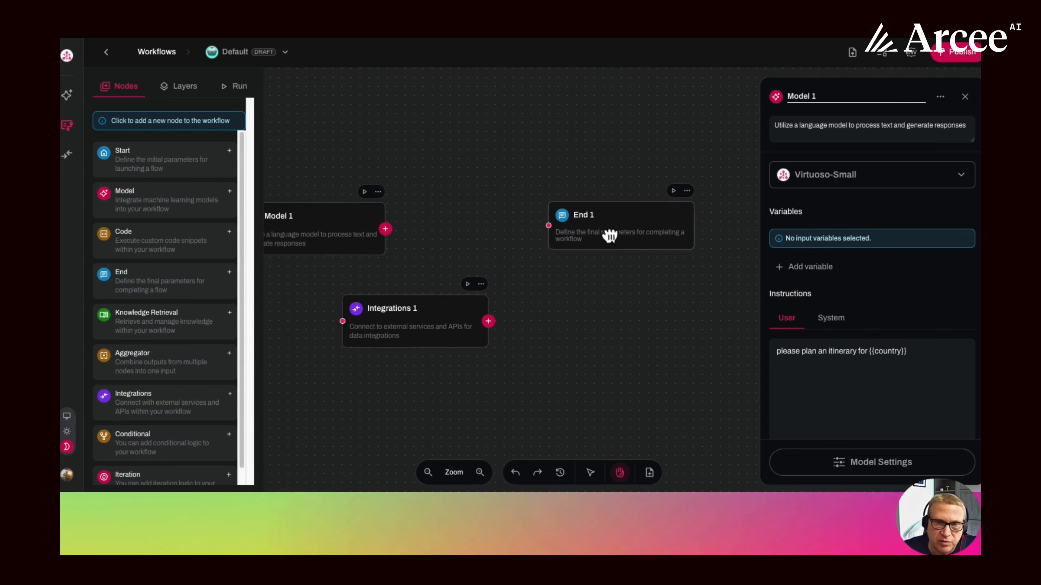
pyautogui.moveTo(395, 325); pyautogui.dragTo(458, 229)
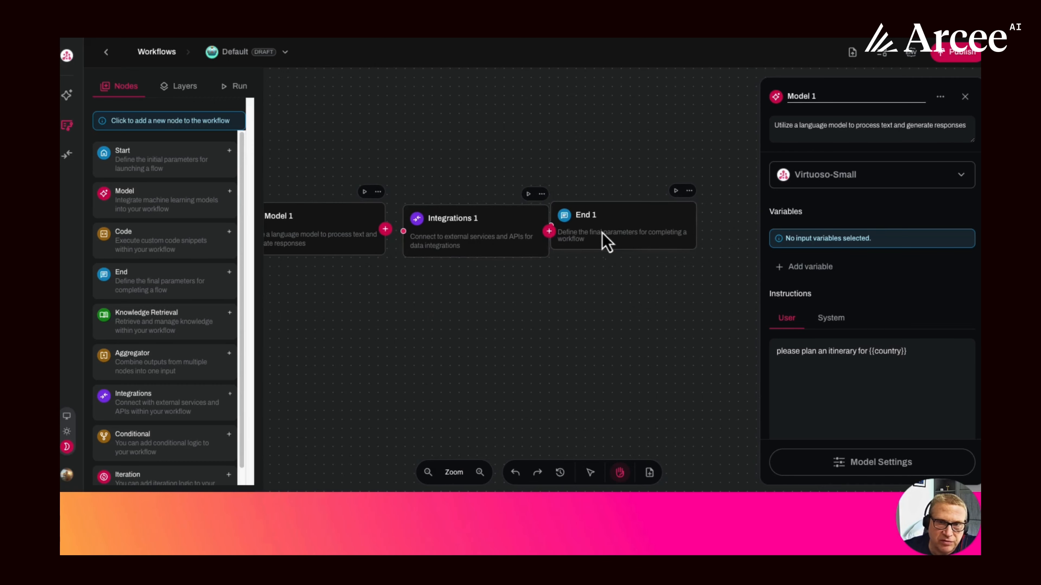
pyautogui.moveTo(602, 232); pyautogui.dragTo(625, 239)
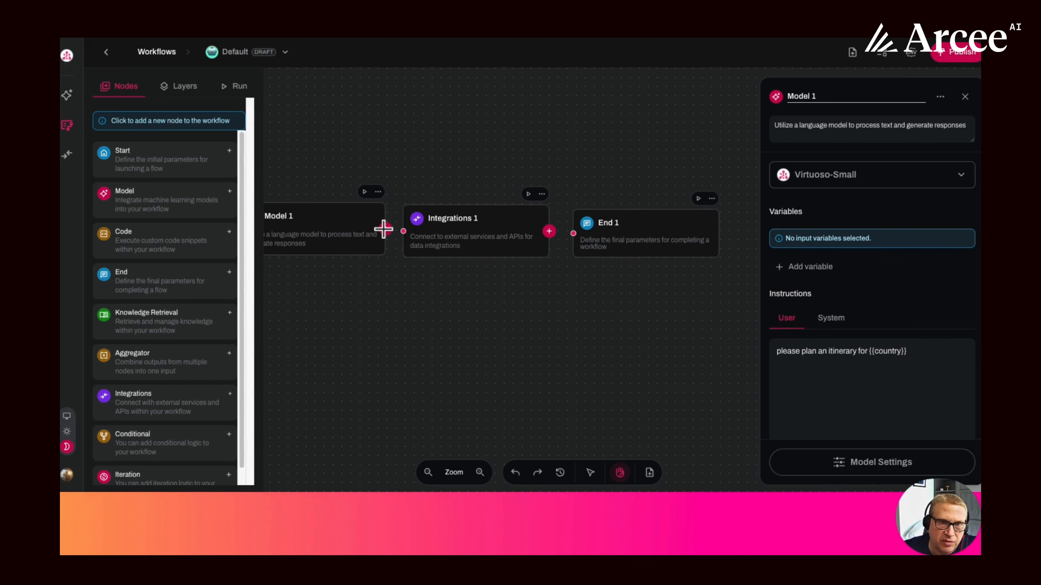
pyautogui.click(401, 237)
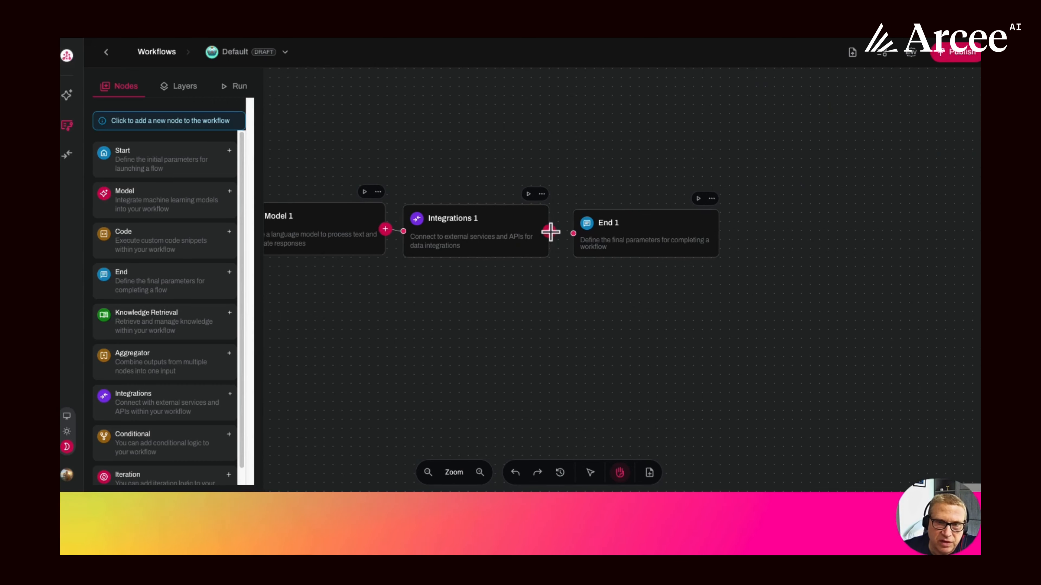
pyautogui.moveTo(551, 232); pyautogui.dragTo(572, 234)
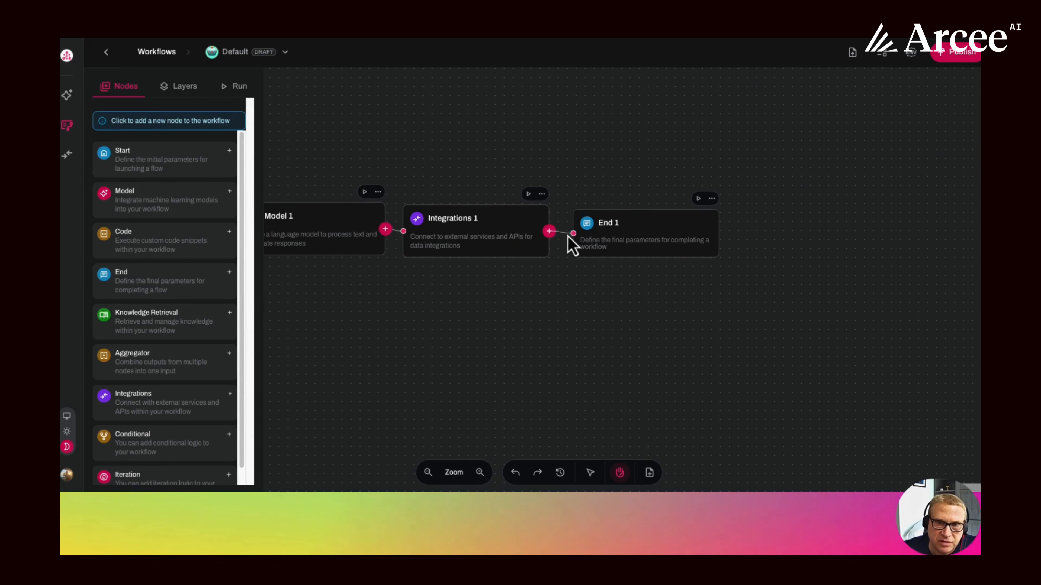
# Step: Open Integrations 1, choose Gmail as its integration tool, and proceed to the action selection
pyautogui.click(481, 222)
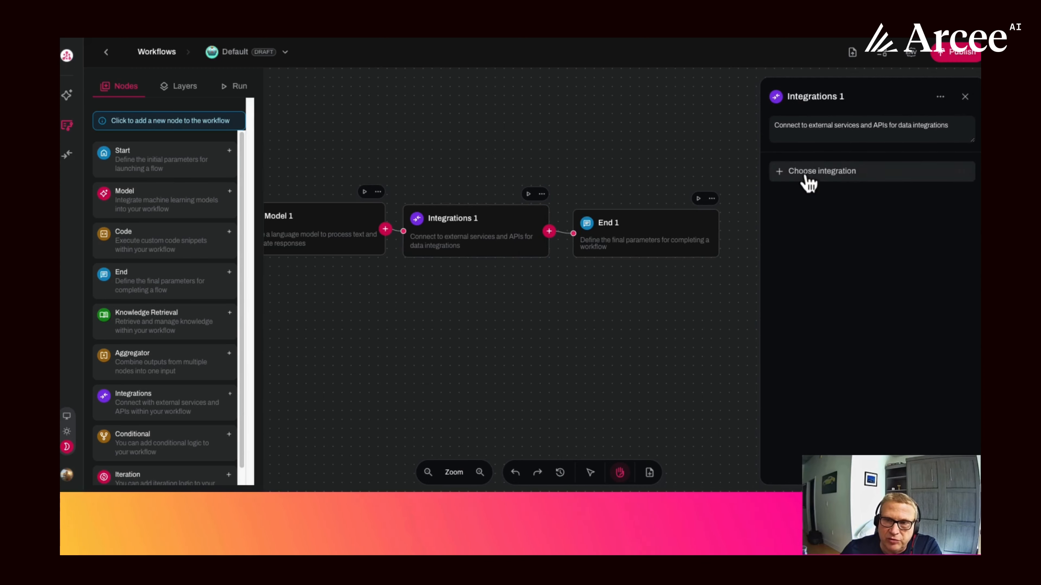
pyautogui.click(805, 177)
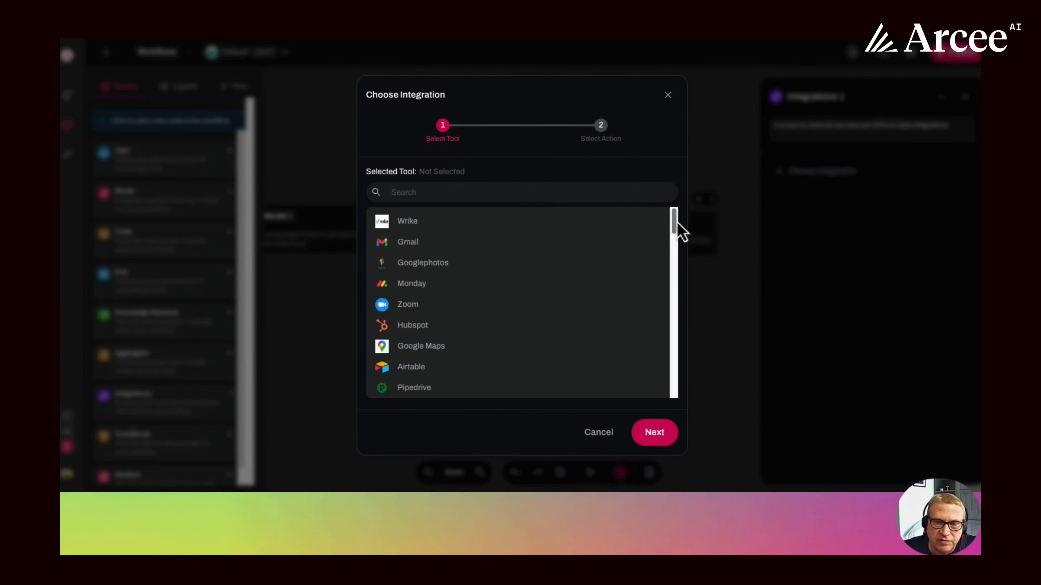
pyautogui.moveTo(678, 223)
pyautogui.mouseDown()
pyautogui.moveTo(676, 279)
pyautogui.moveTo(680, 231)
pyautogui.mouseUp()
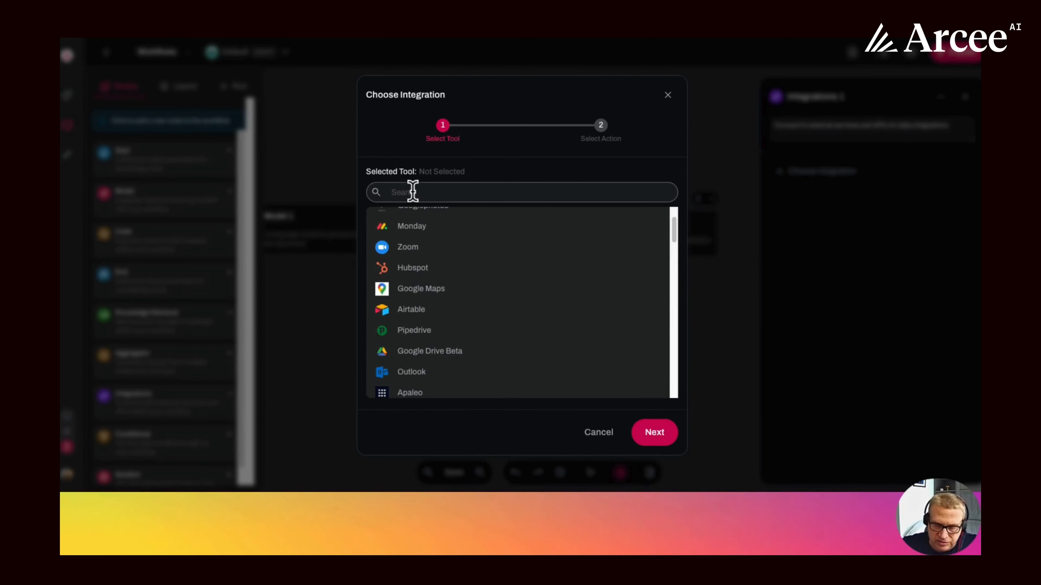
pyautogui.write('gmail')
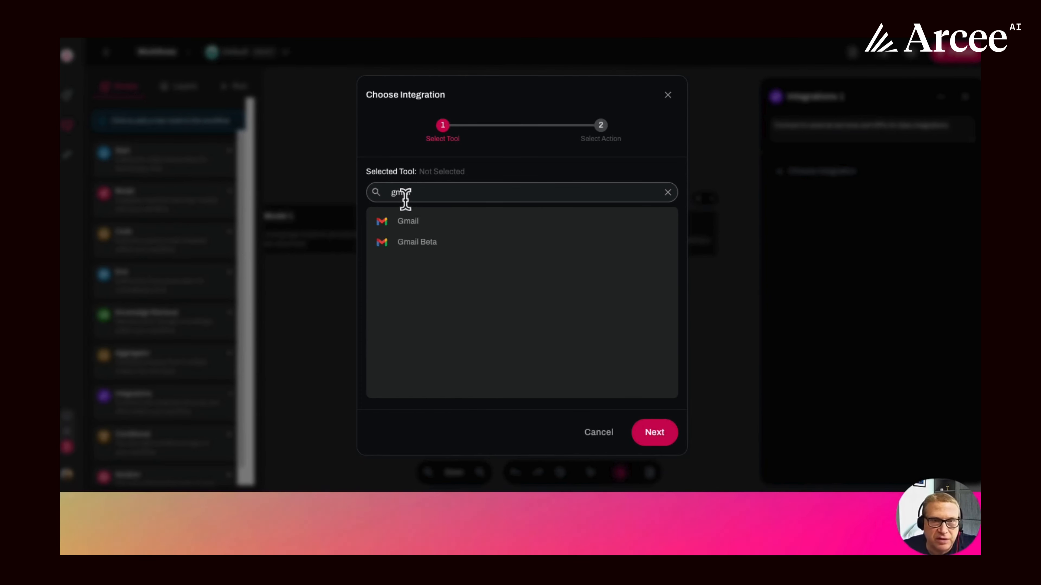
pyautogui.click(415, 228)
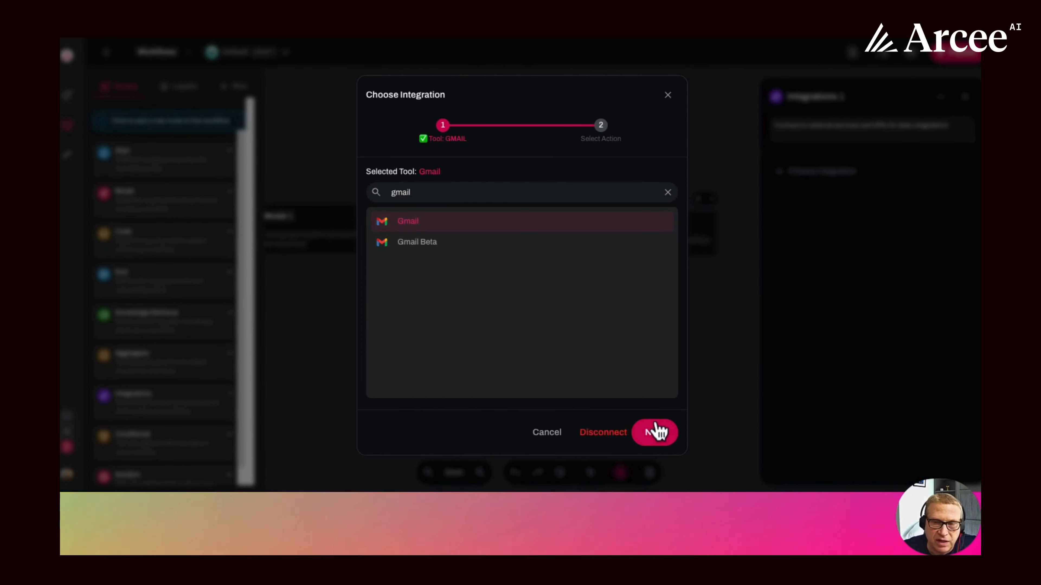
pyautogui.click(655, 433)
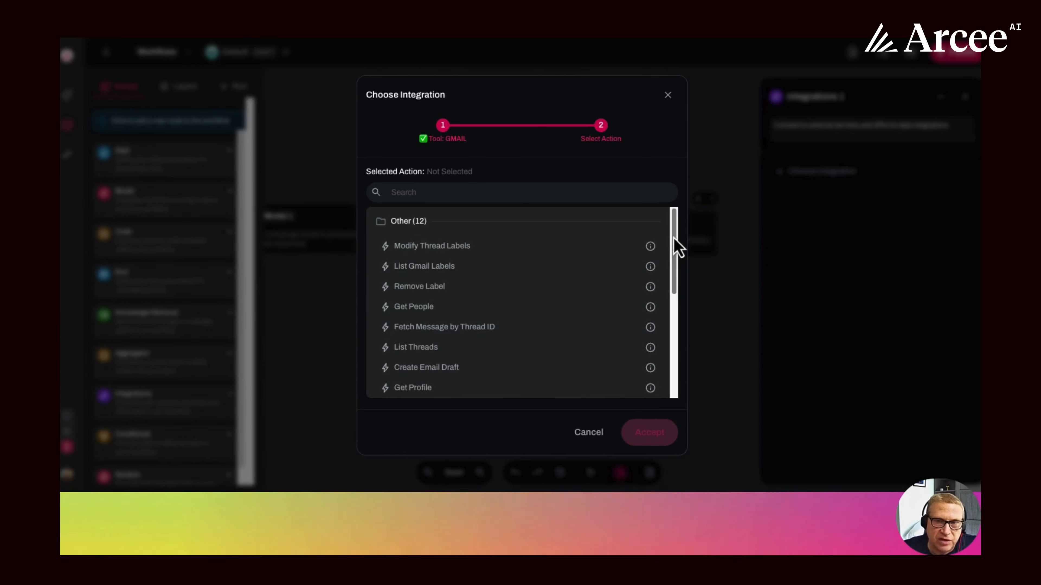
# Step: Find the Send Email action for the Gmail integration and accept it
pyautogui.moveTo(673, 237); pyautogui.dragTo(672, 303)
pyautogui.scroll(3, 533, 247)
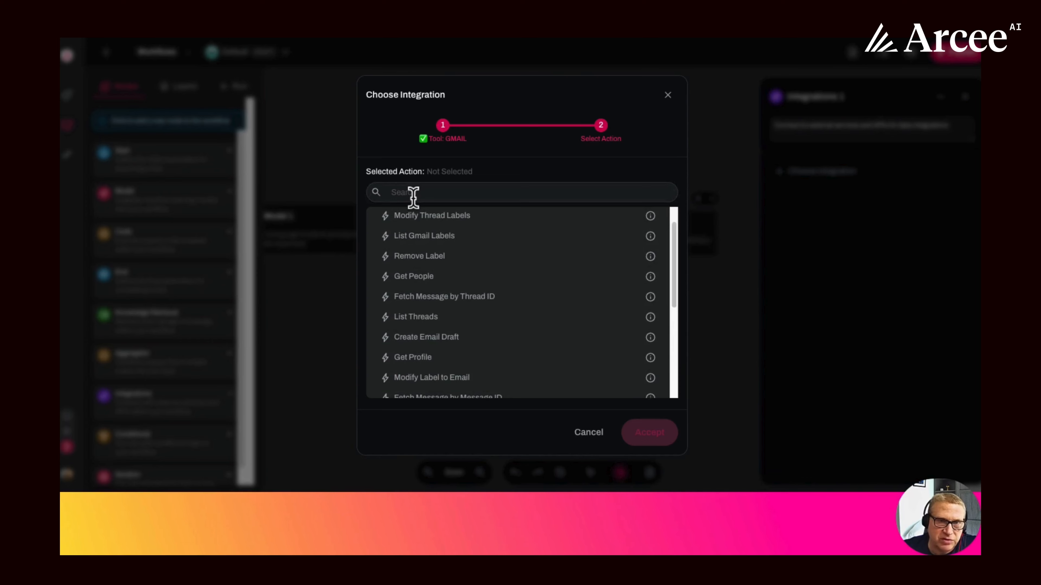
pyautogui.write('send')
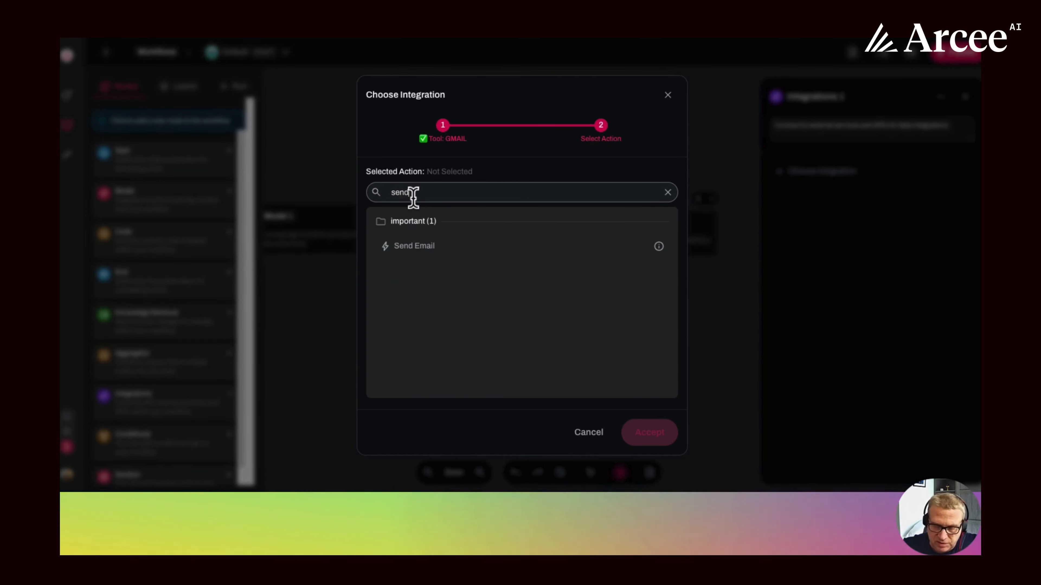
pyautogui.click(416, 248)
pyautogui.click(647, 433)
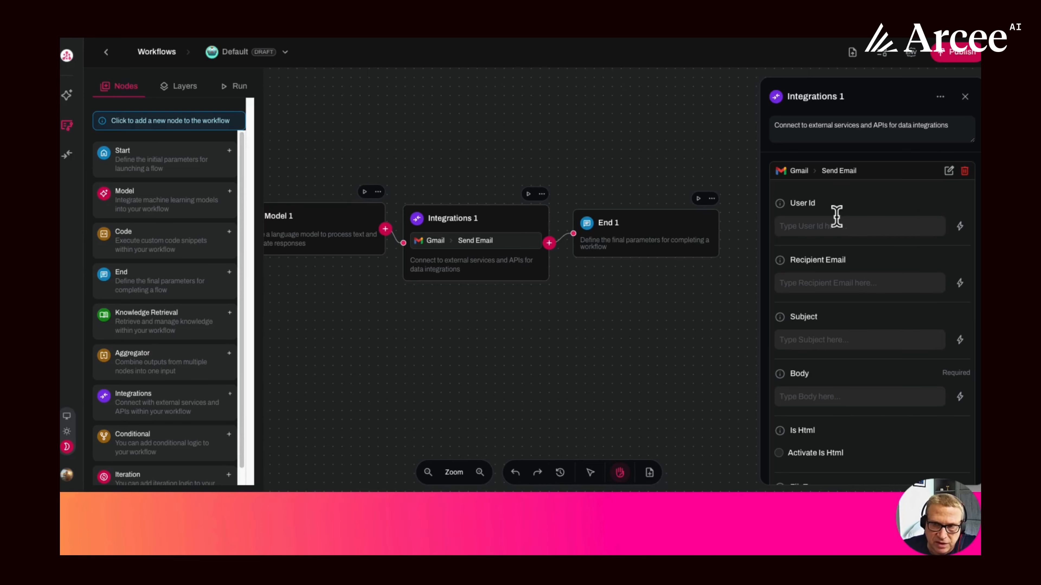
# Step: Set the Send Email action's User Id to "me" and fill in the recipient's e-mail address
pyautogui.click(813, 225)
pyautogui.click(859, 268)
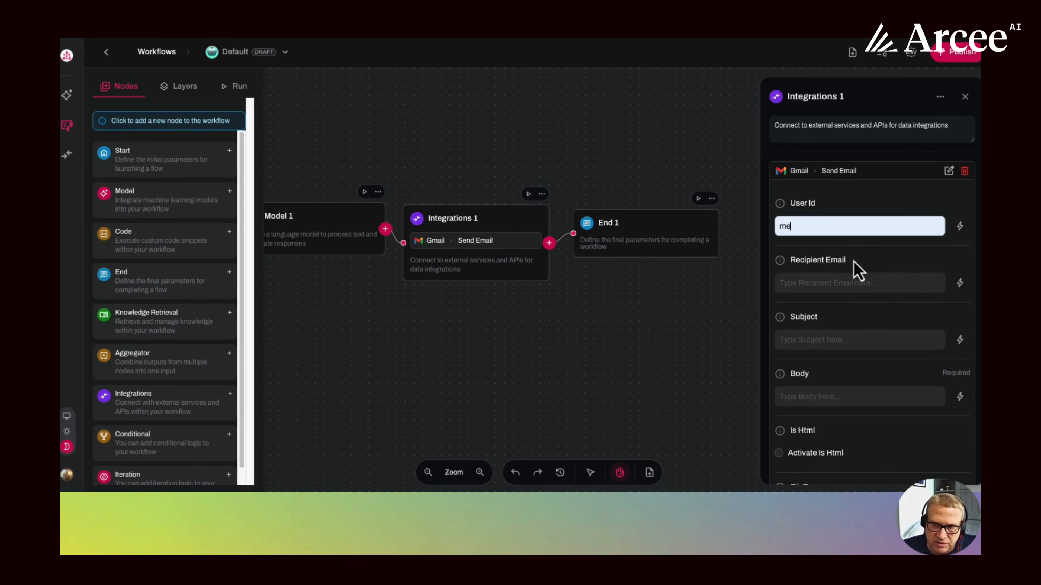
pyautogui.click(815, 283)
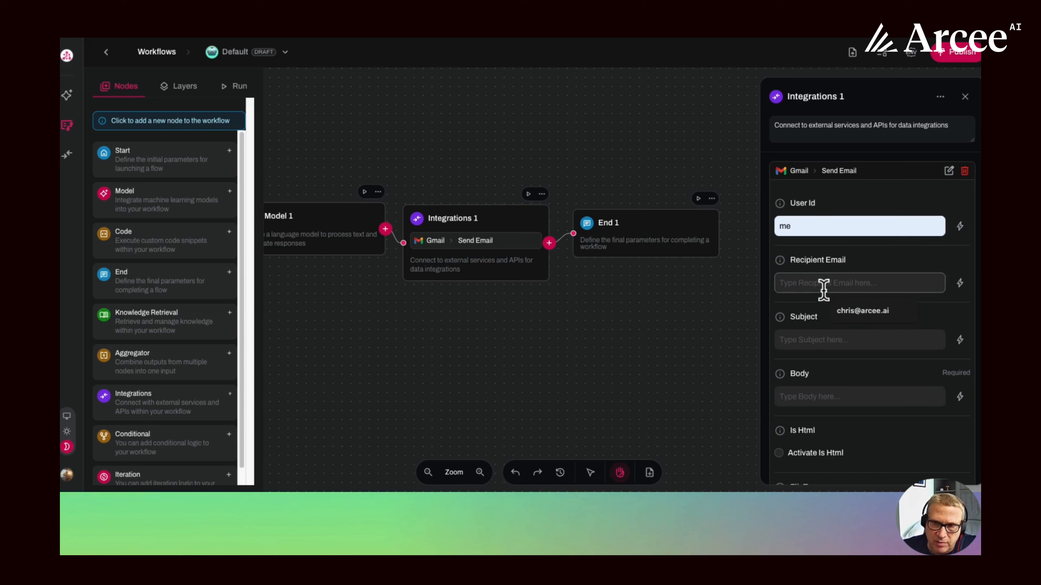
pyautogui.click(860, 312)
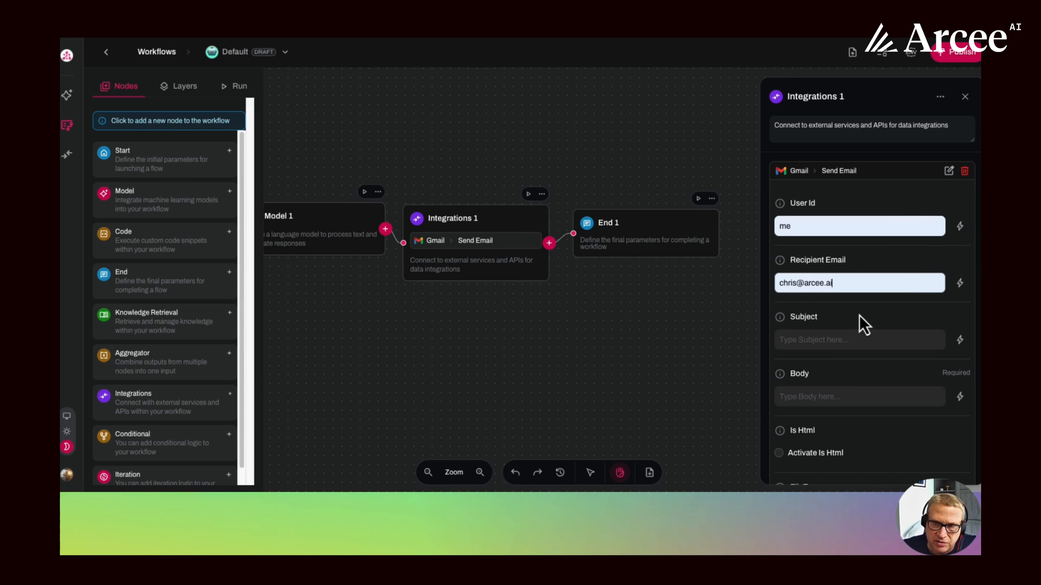
# Step: Set the email subject to "Travel plans for {{country}}" and the body to "{{model_1}}"
pyautogui.click(806, 340)
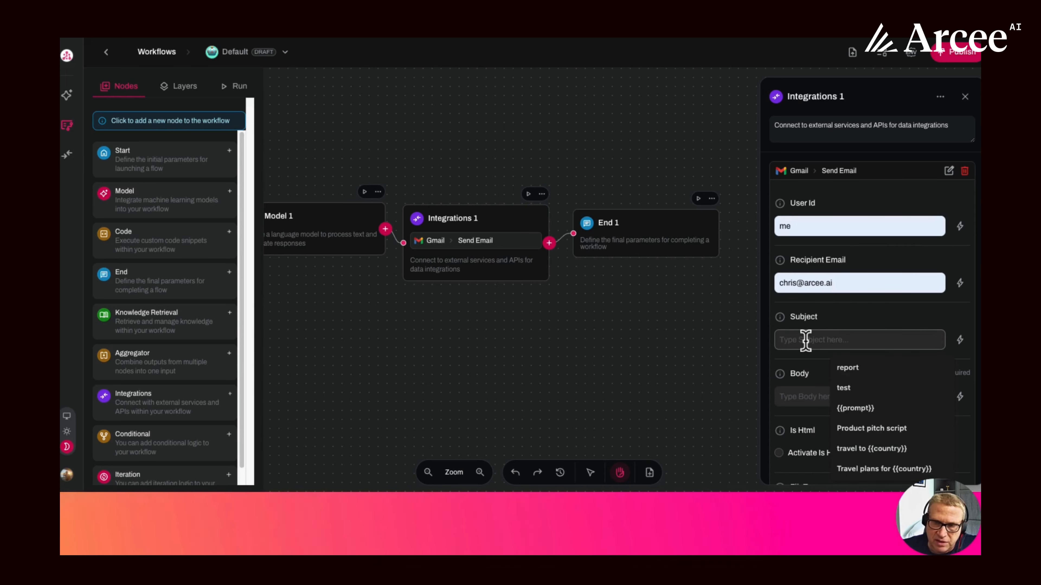
pyautogui.click(864, 469)
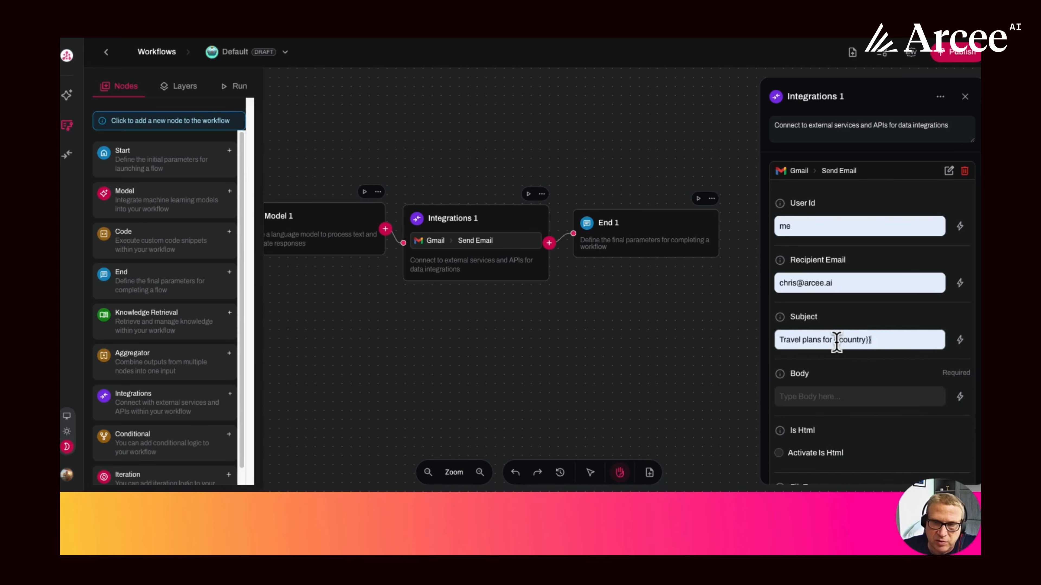
pyautogui.click(819, 395)
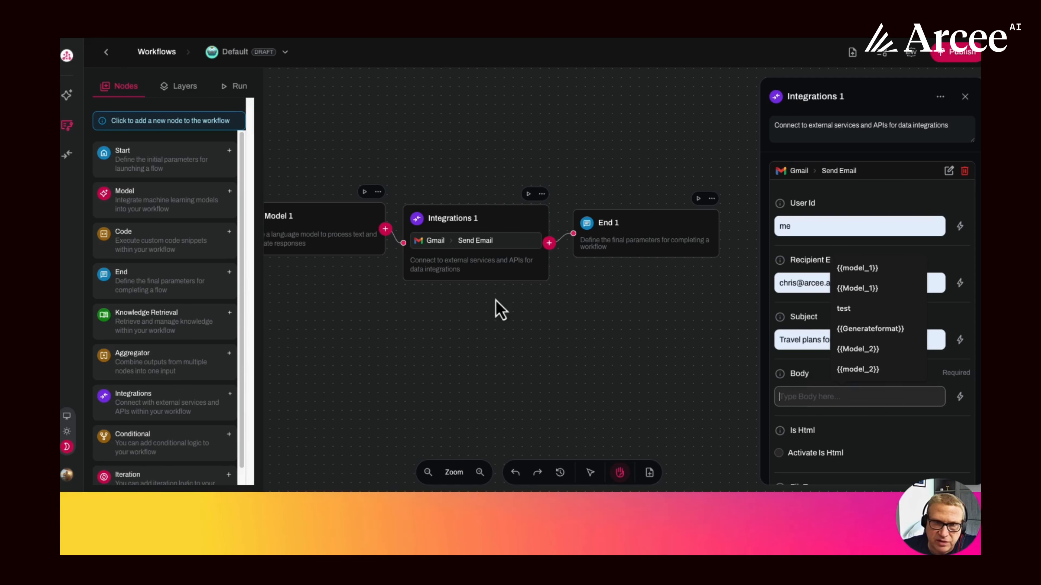
pyautogui.click(858, 269)
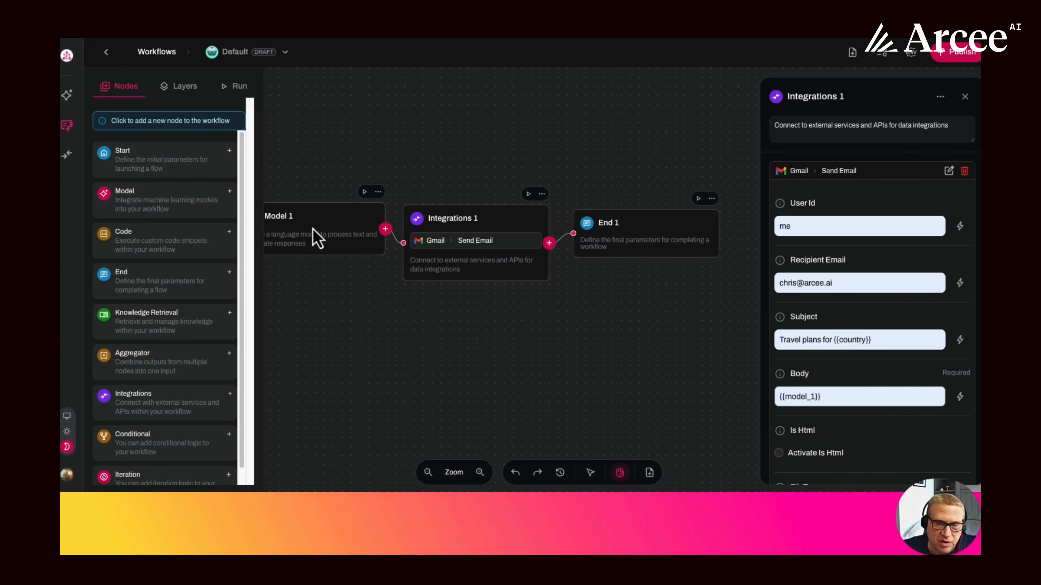
# Step: Nudge Integrations 1 up level with End 1, and save and publish the workflow under the name "Travel"
pyautogui.moveTo(492, 230); pyautogui.dragTo(494, 220)
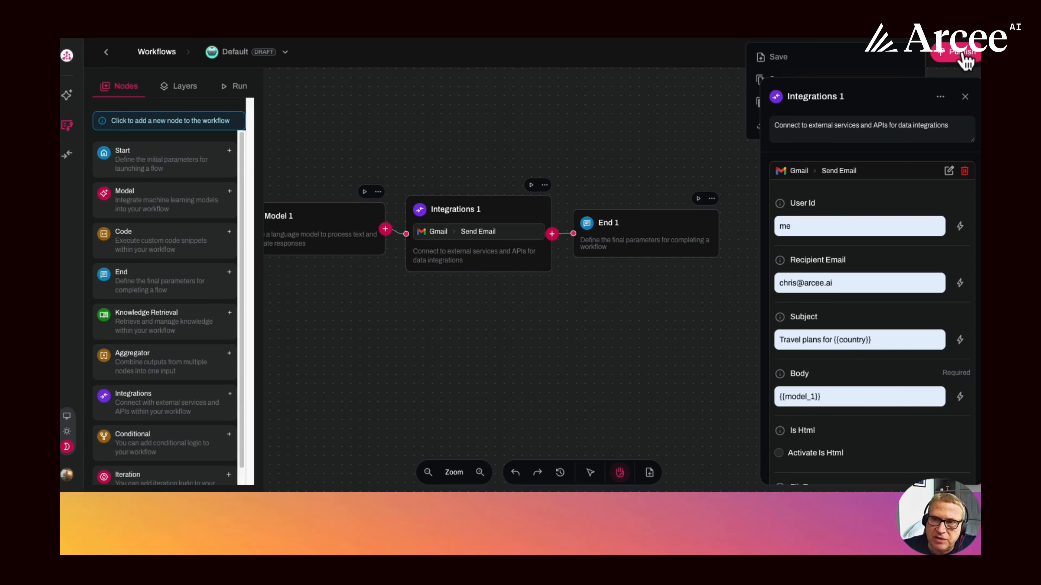
pyautogui.click(964, 57)
pyautogui.click(964, 97)
pyautogui.click(947, 56)
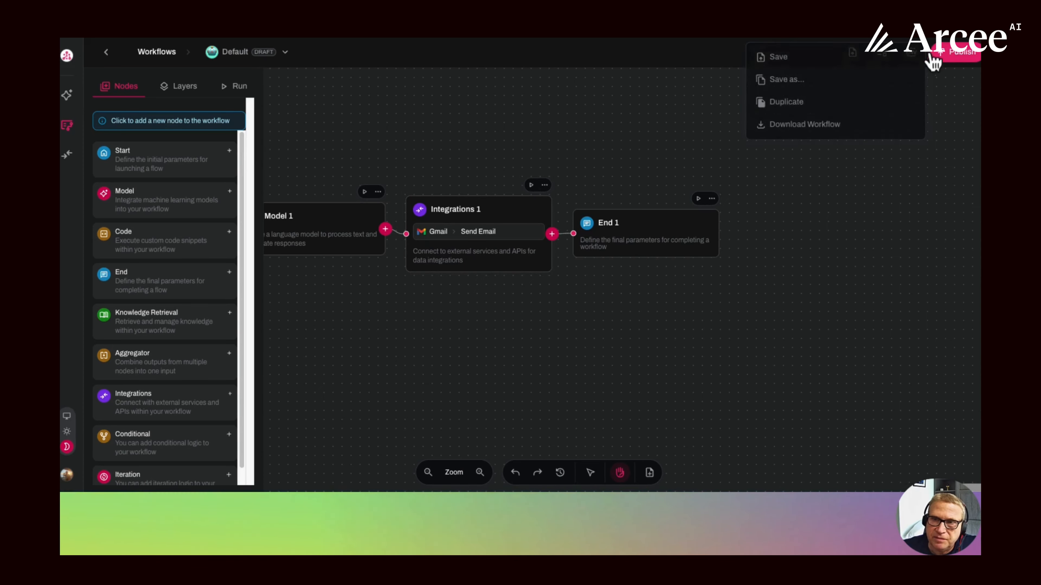
pyautogui.click(791, 80)
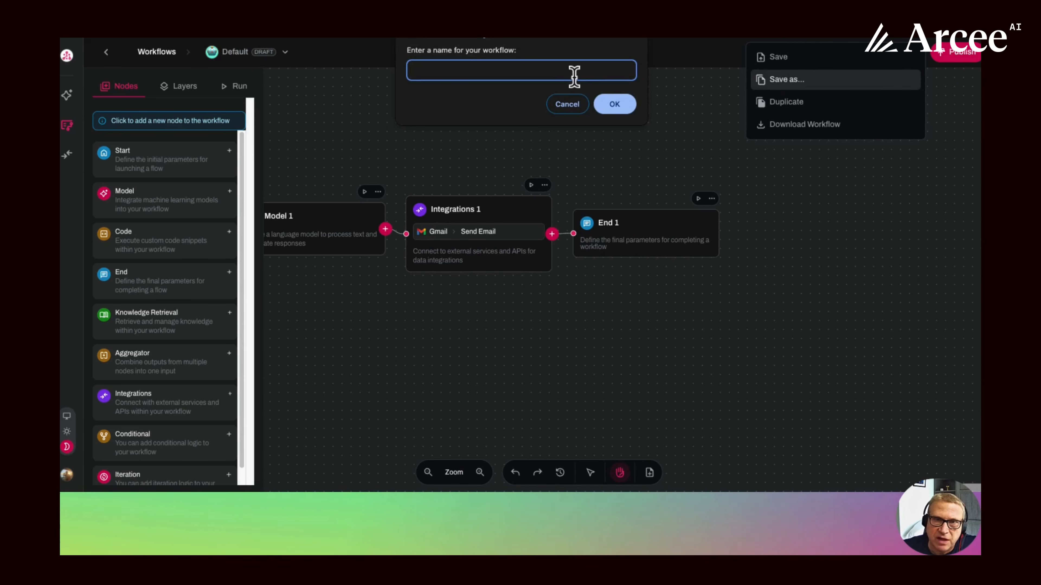
pyautogui.write('Travel')
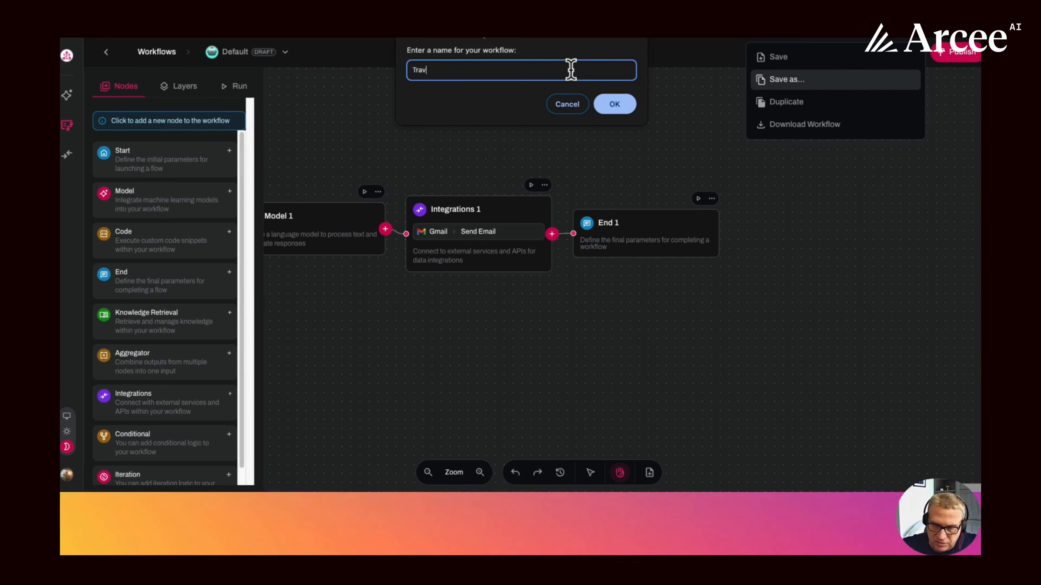
pyautogui.click(613, 107)
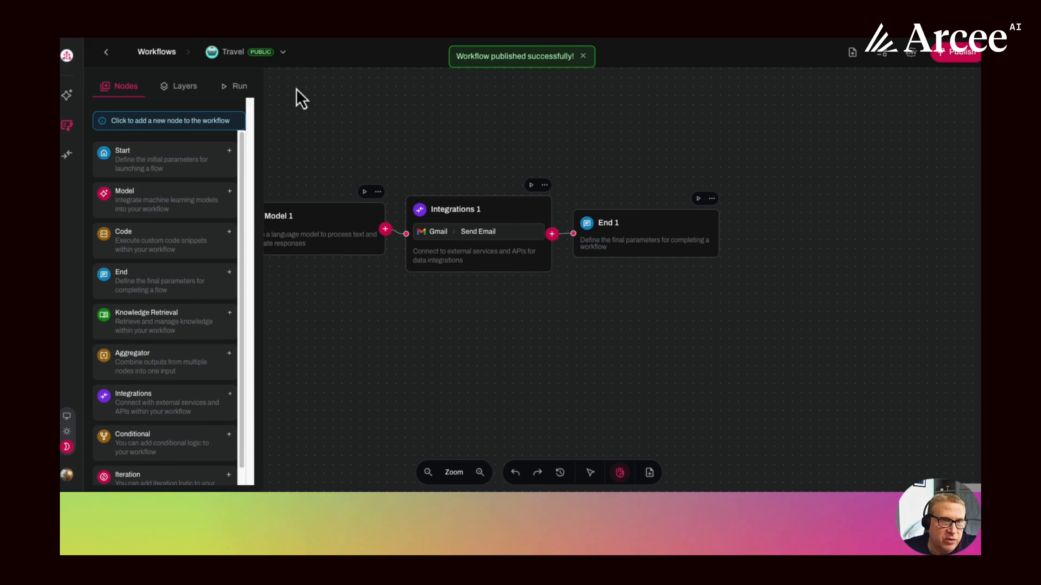
# Step: Test the Travel workflow with the country "spain" and review its output through to the end
pyautogui.click(239, 86)
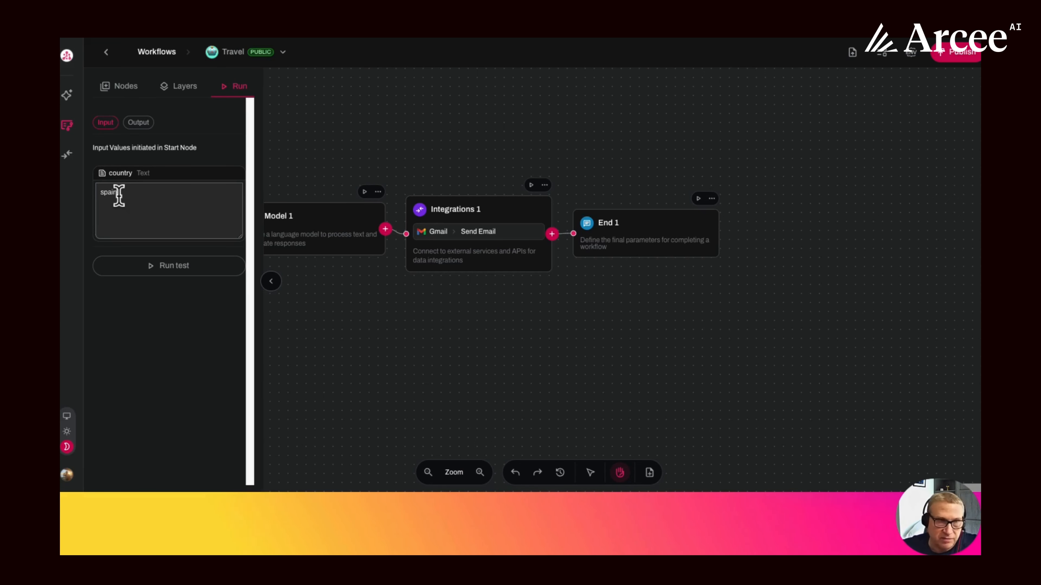
pyautogui.click(174, 266)
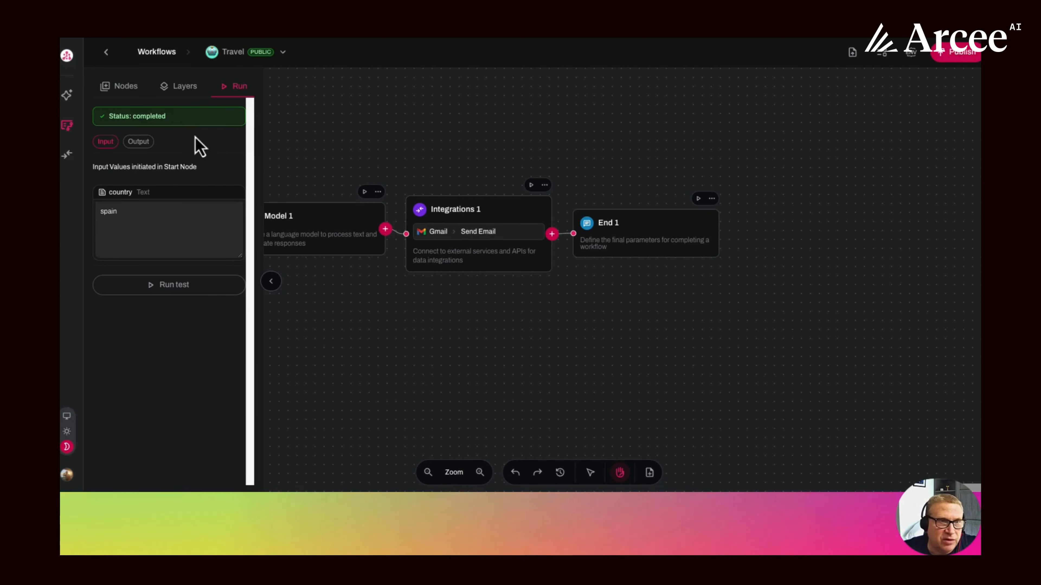
pyautogui.click(145, 143)
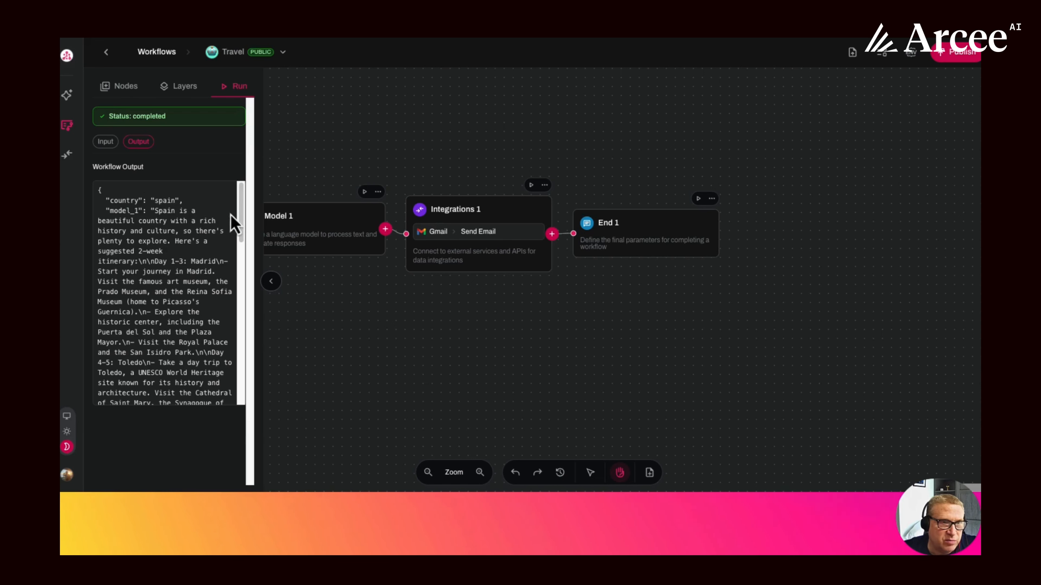
pyautogui.scroll(-1, 229, 209)
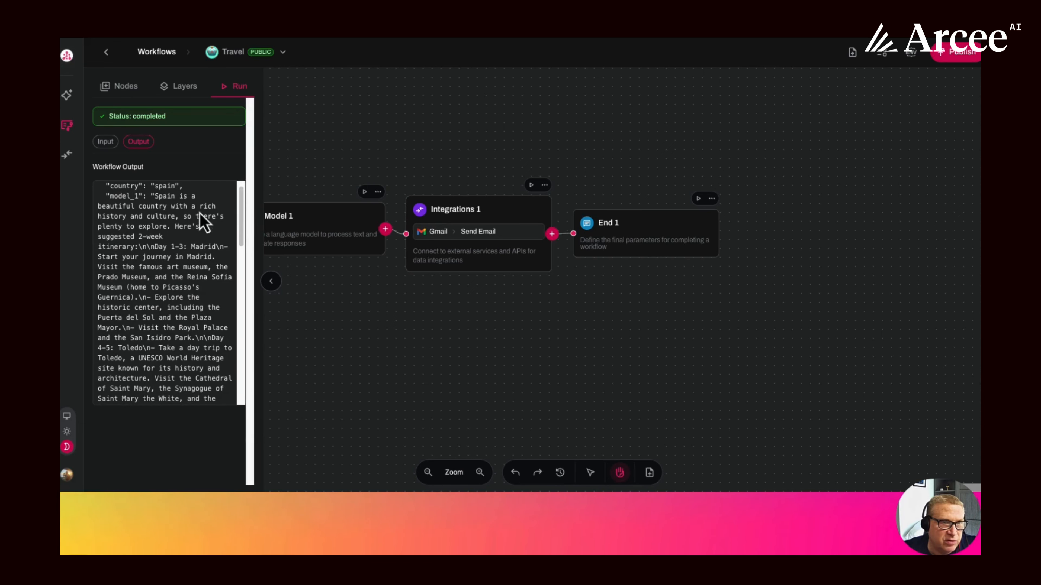
pyautogui.moveTo(241, 219); pyautogui.dragTo(225, 383)
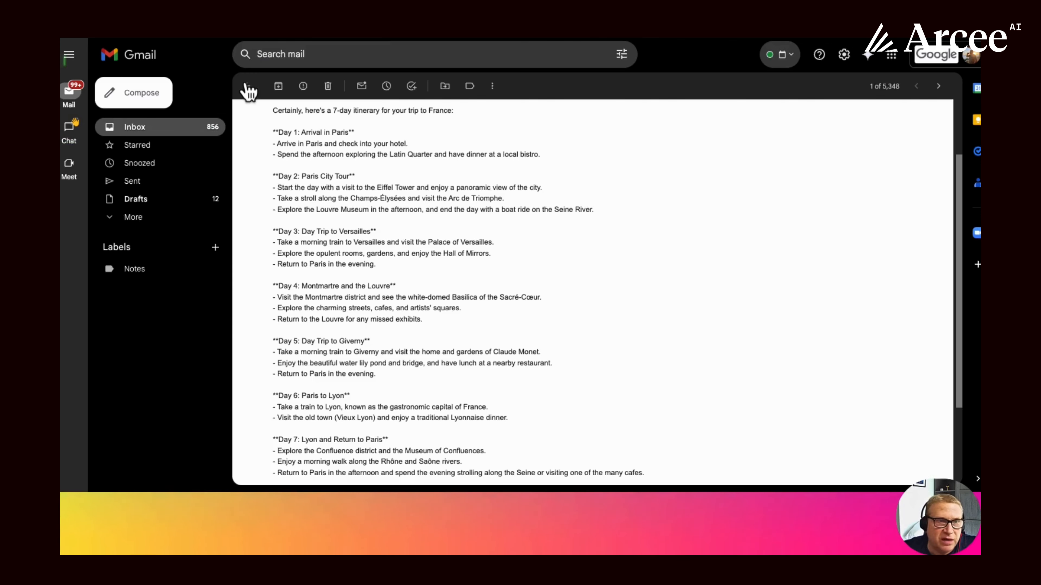
# Step: Switch to Gmail, return to the inbox, and open the "Travel plans for spain" email
pyautogui.click(248, 87)
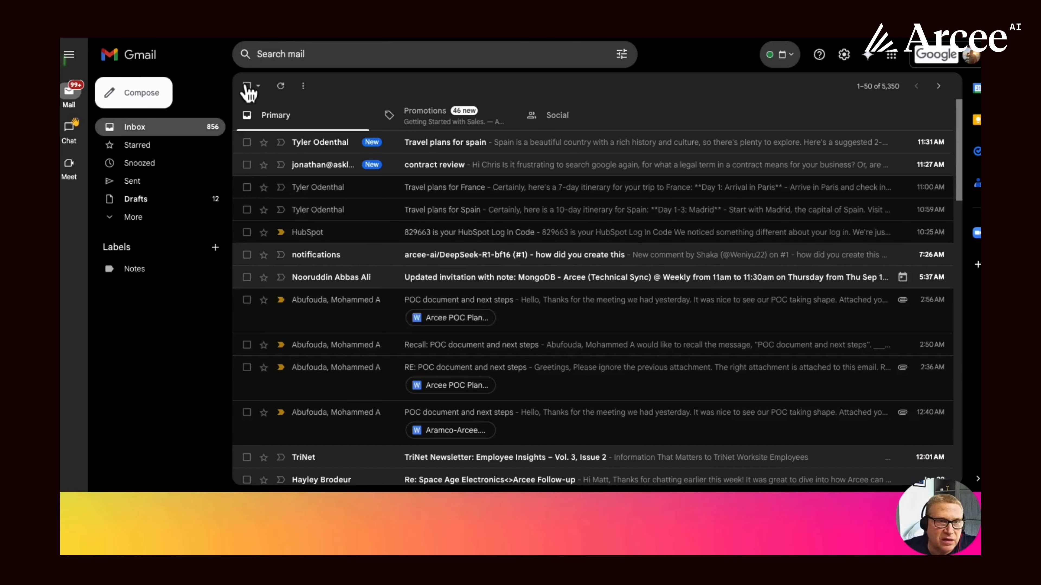
pyautogui.click(440, 146)
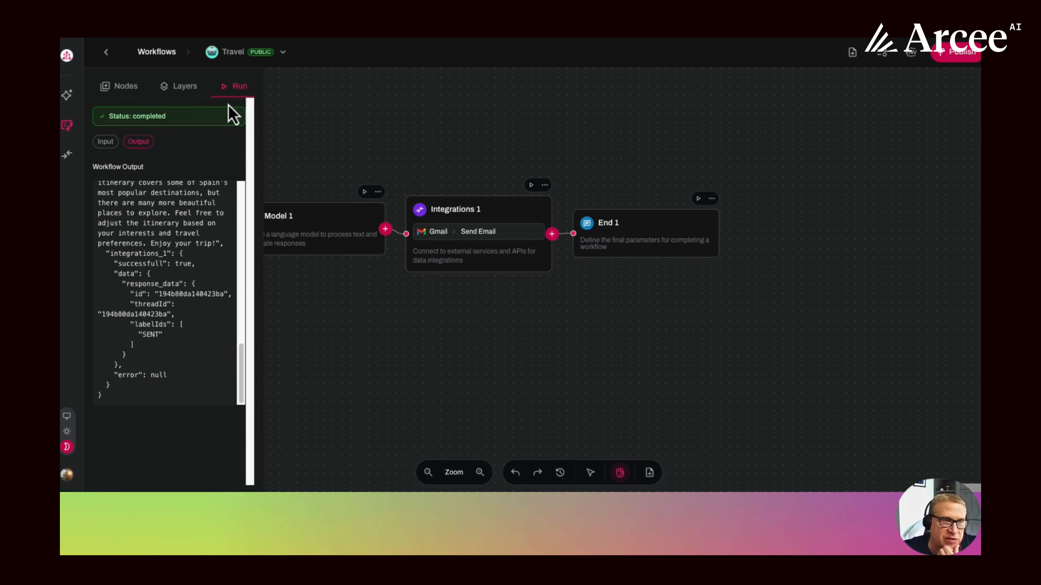
# Step: Return to the Arcee platform, go to the chat, and enable the Travel workflow as a chat tool
pyautogui.click(65, 98)
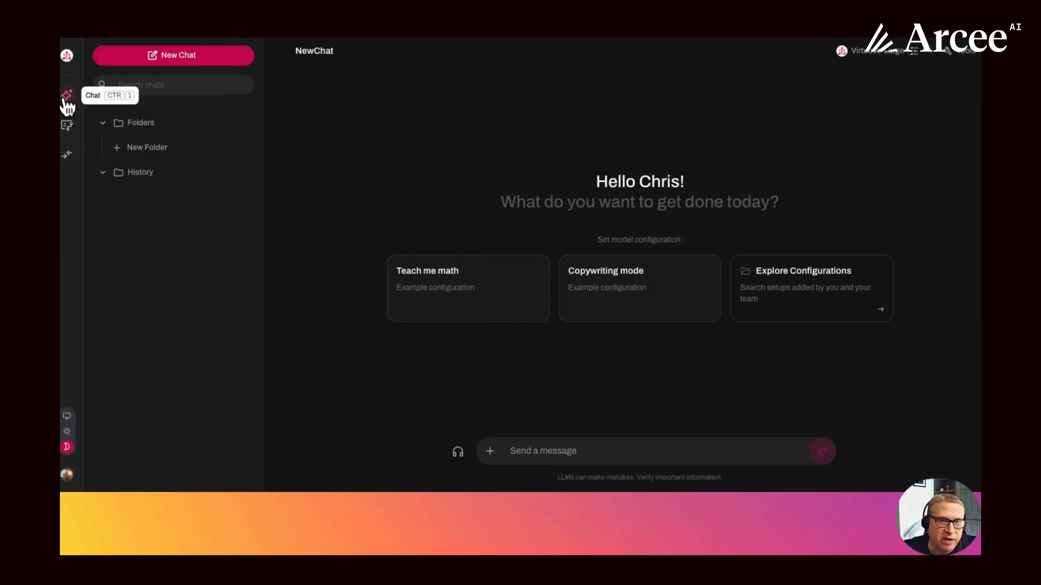
pyautogui.click(962, 51)
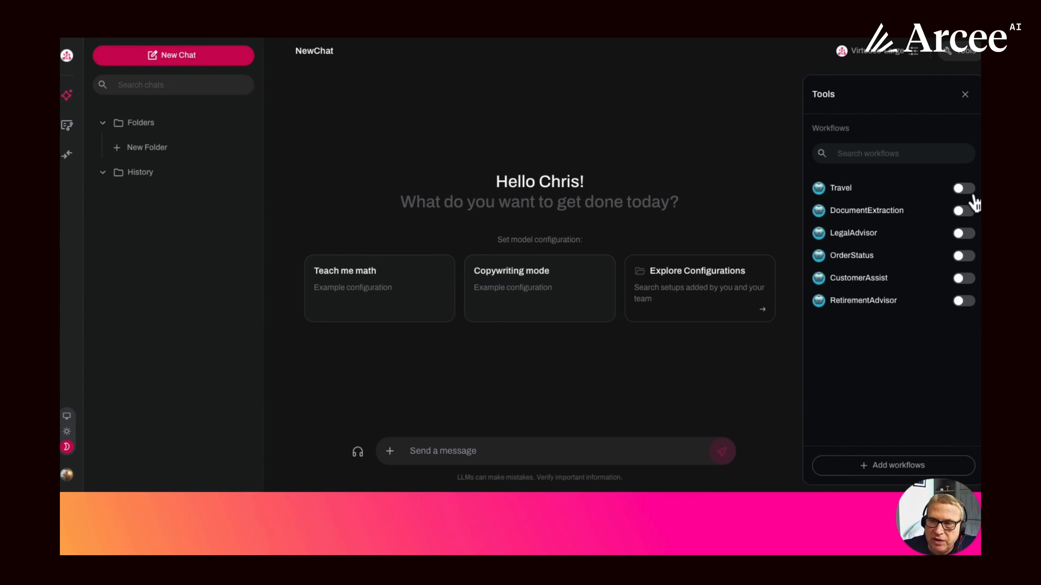
pyautogui.click(955, 55)
# Step: Send the chat message "i want to travel to France"
pyautogui.click(541, 450)
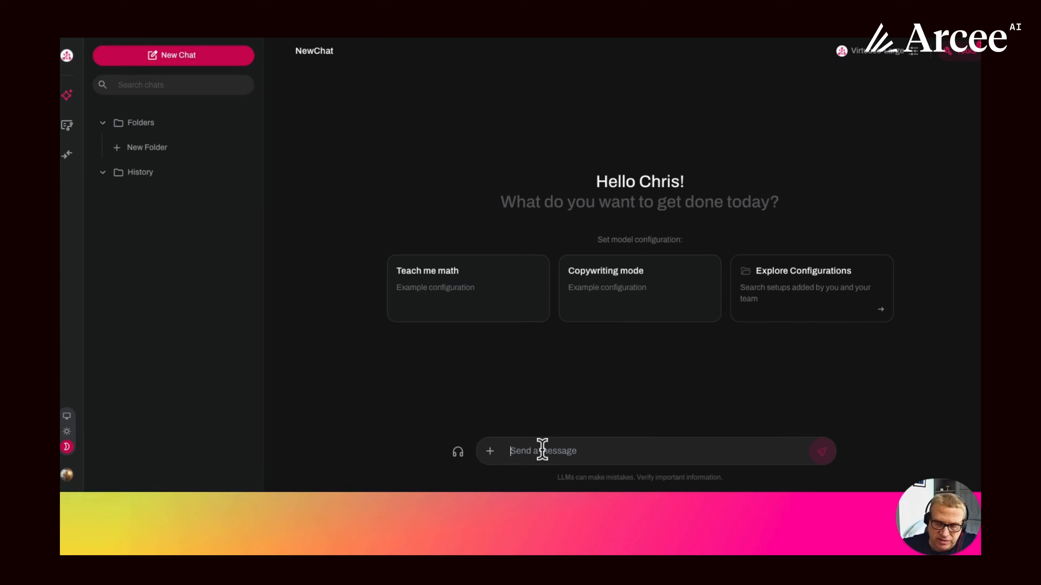
pyautogui.write('i want to')
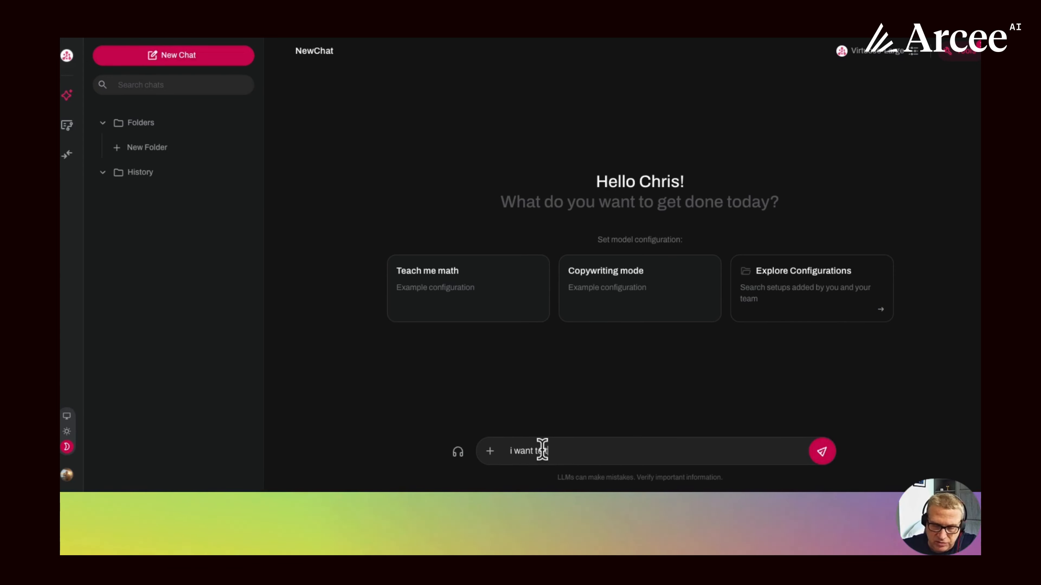
pyautogui.write(' travel to France')
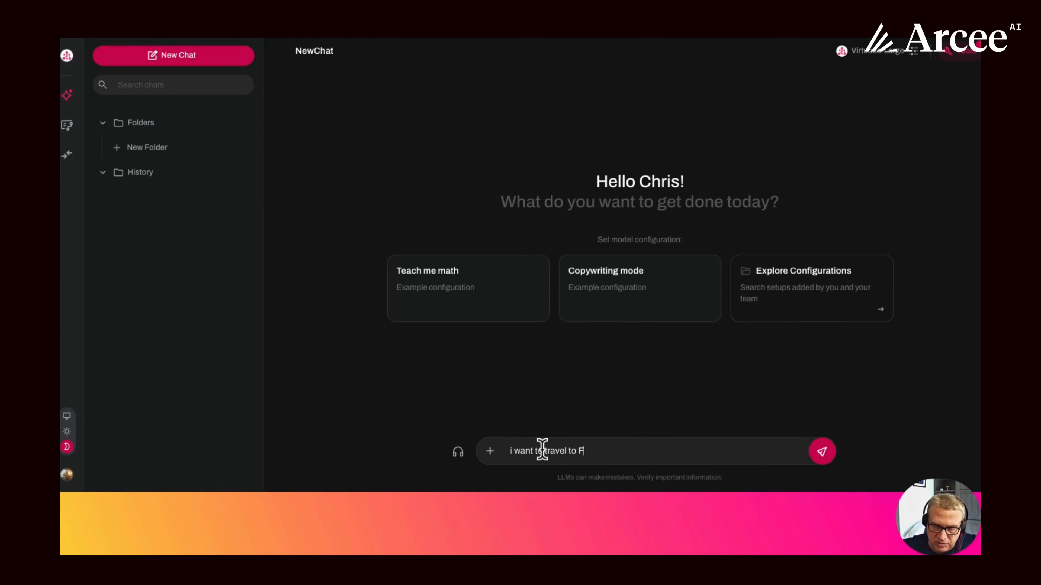
pyautogui.click(822, 451)
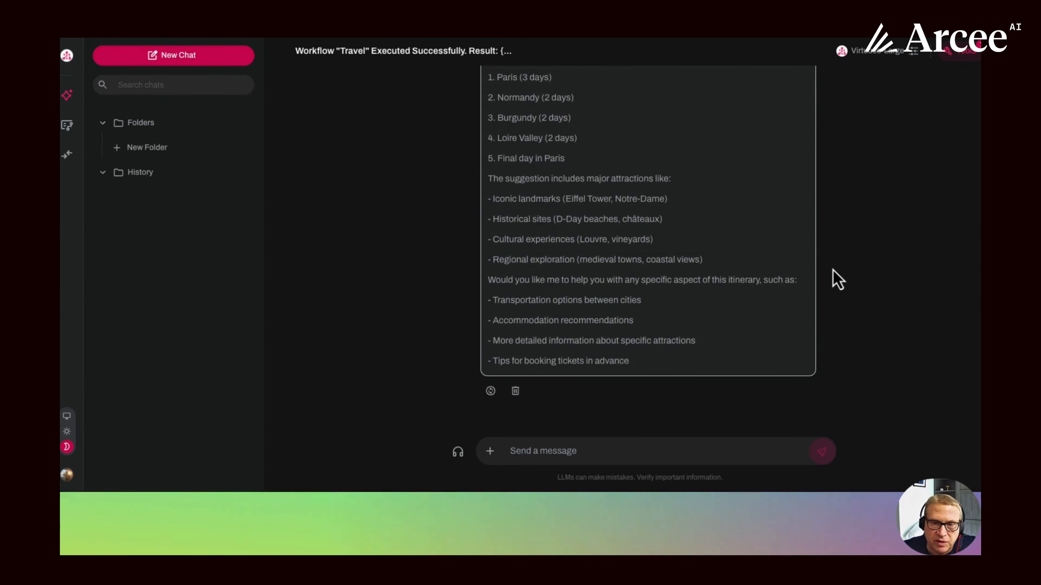
# Step: Expand the Travel workflow execution in the chat and examine its input data, model output and Gmail integration result
pyautogui.scroll(6, 853, 268)
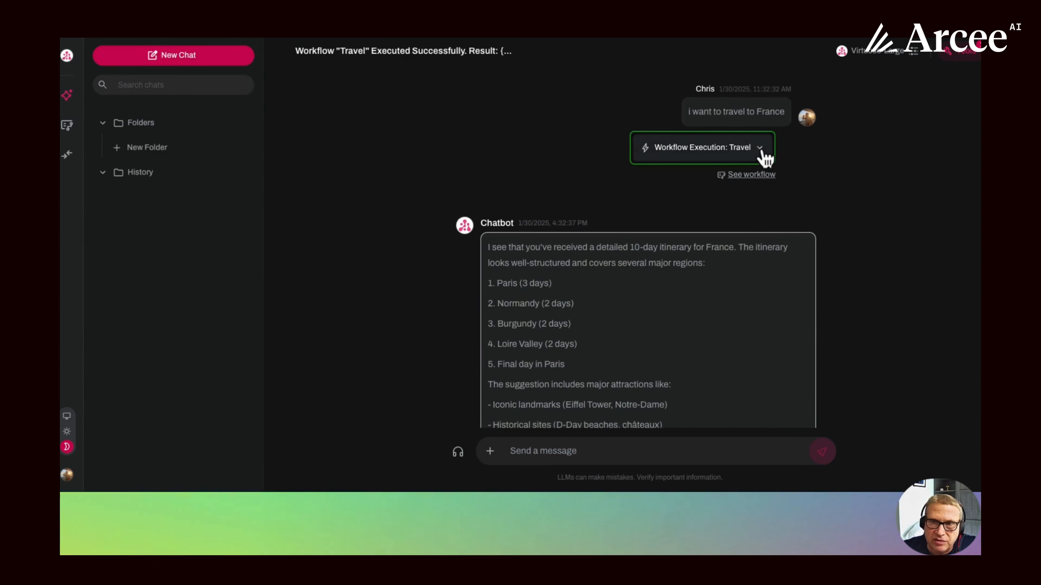
pyautogui.click(759, 149)
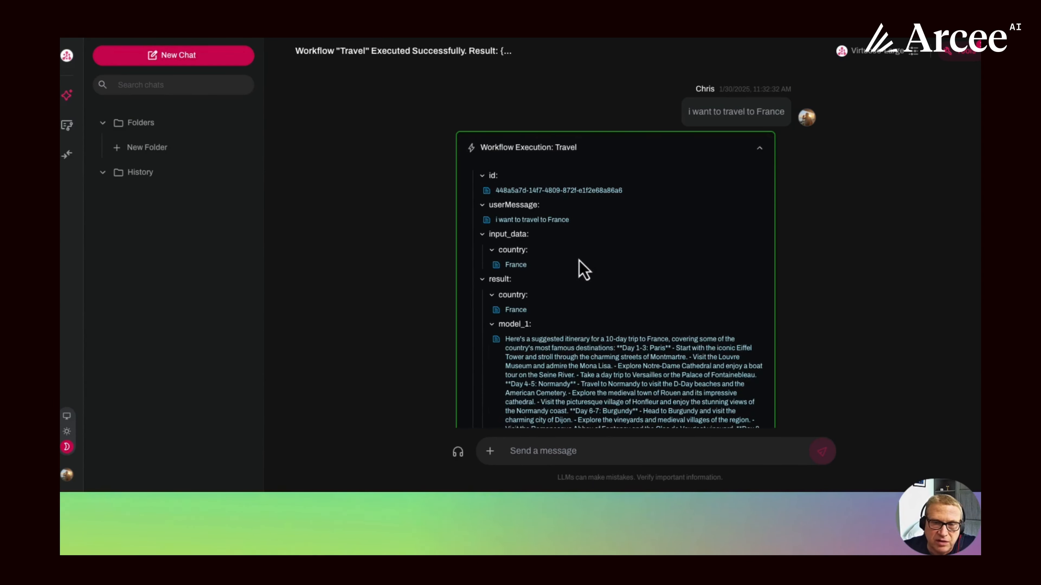
pyautogui.scroll(-1, 584, 270)
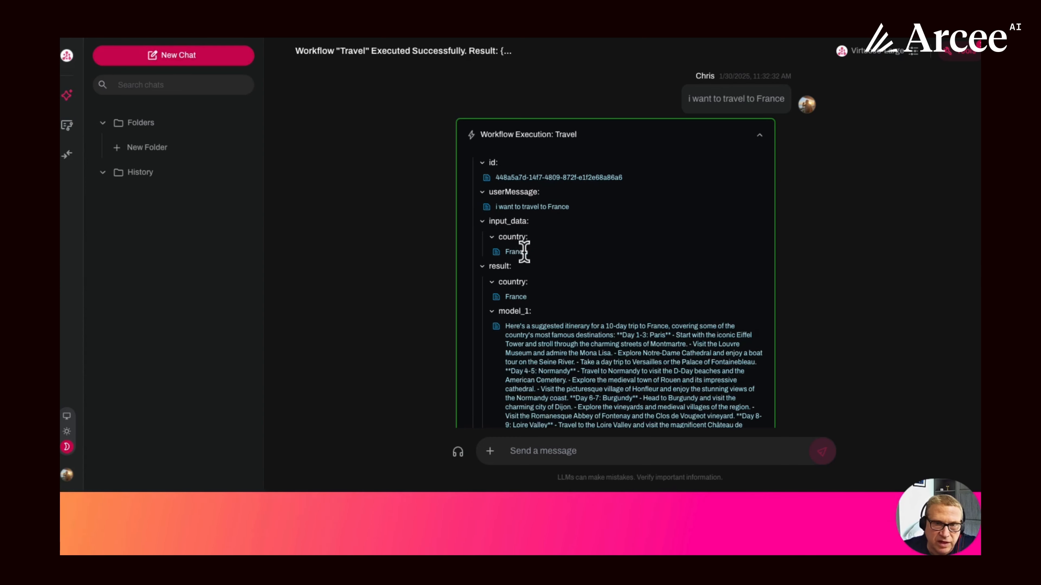
pyautogui.scroll(-5, 593, 262)
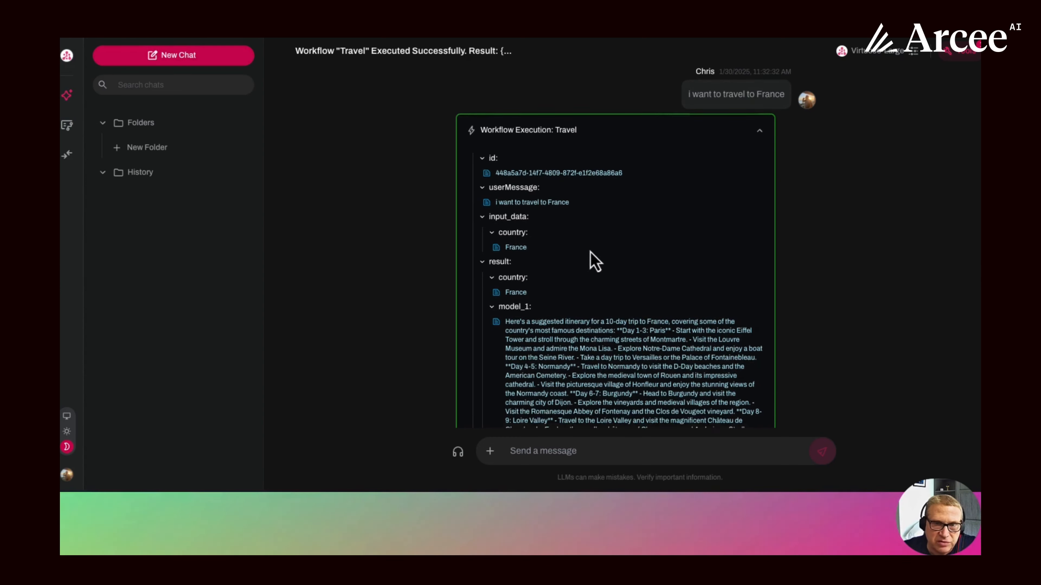
pyautogui.scroll(-12, 599, 253)
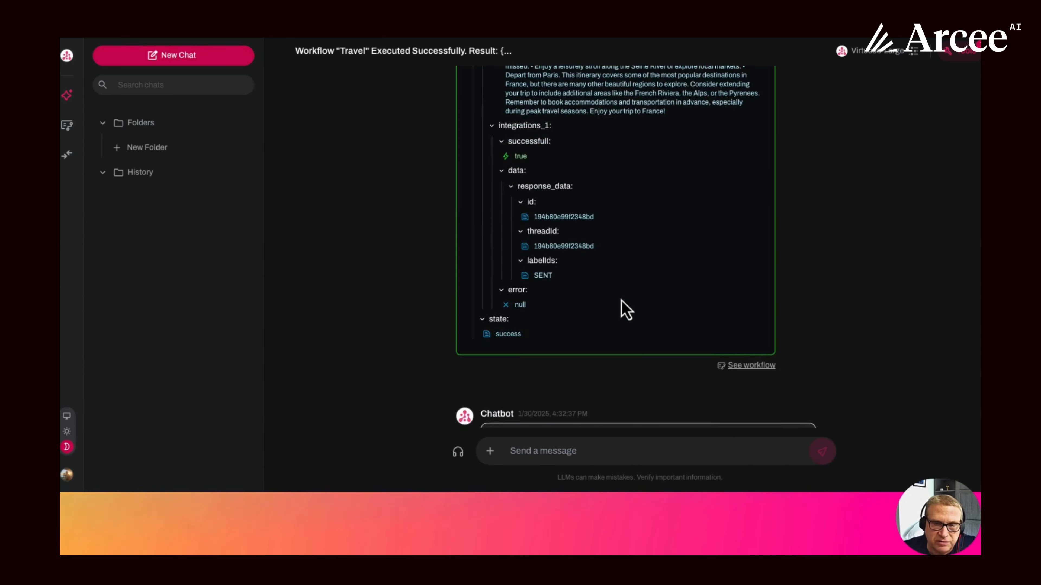
pyautogui.scroll(12, 621, 300)
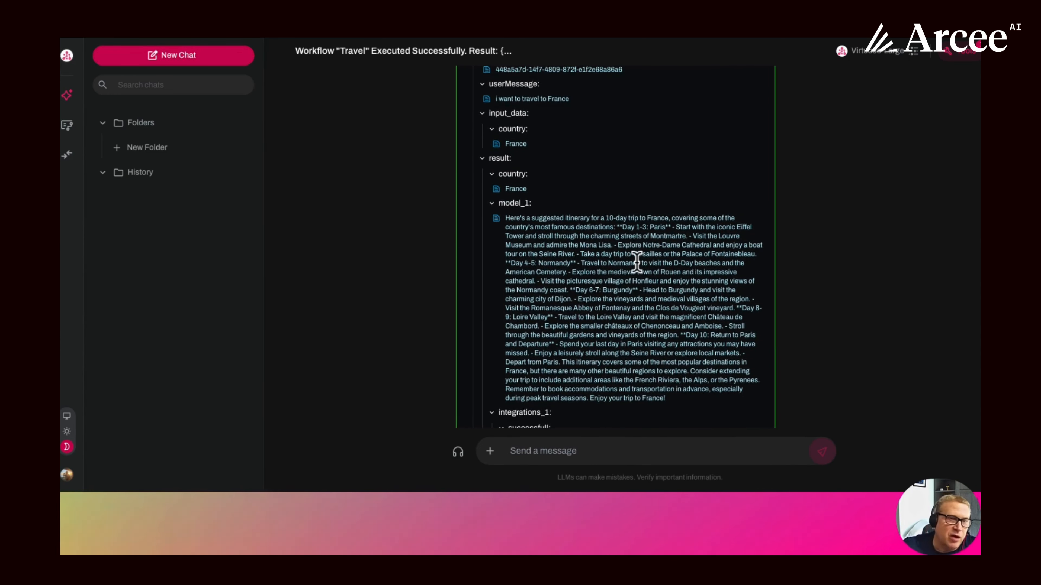